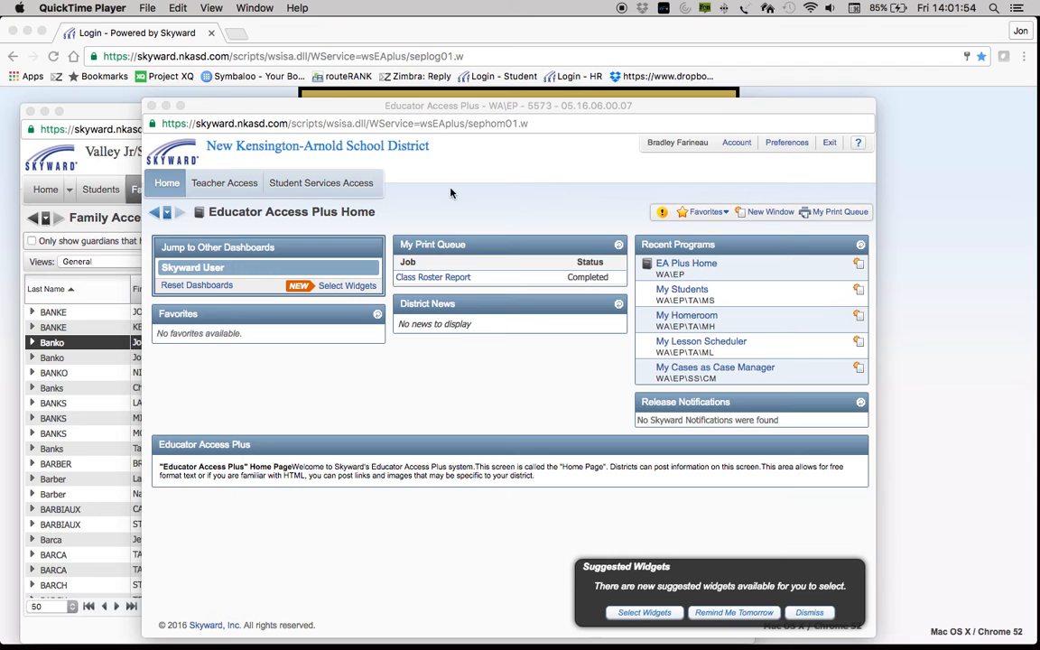
Open the gradebook of the period 1 MATH class 0206 / 206 that meets on R and go to its Message Center.
{"action": "left_click", "coordinate": [212, 184]}
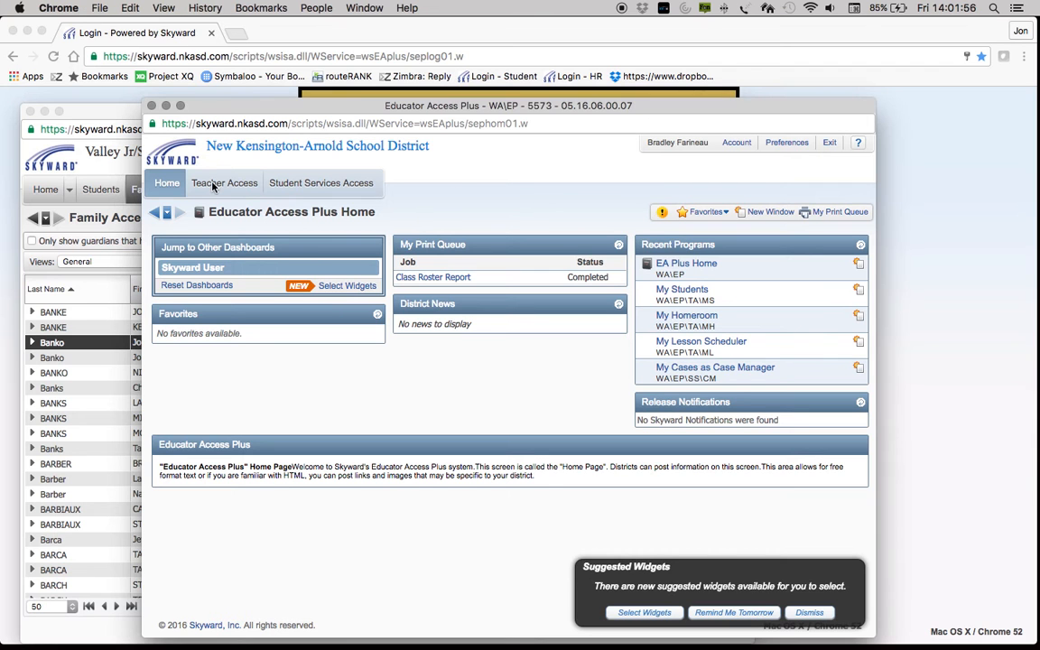
{"action": "left_click", "coordinate": [212, 184]}
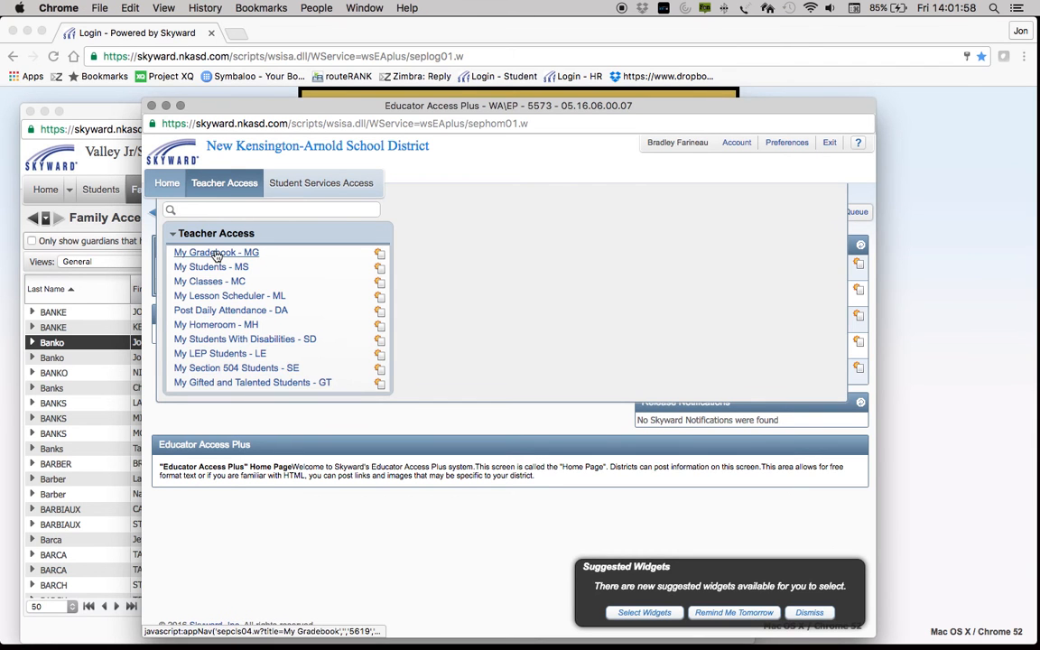
{"action": "left_click", "coordinate": [210, 254]}
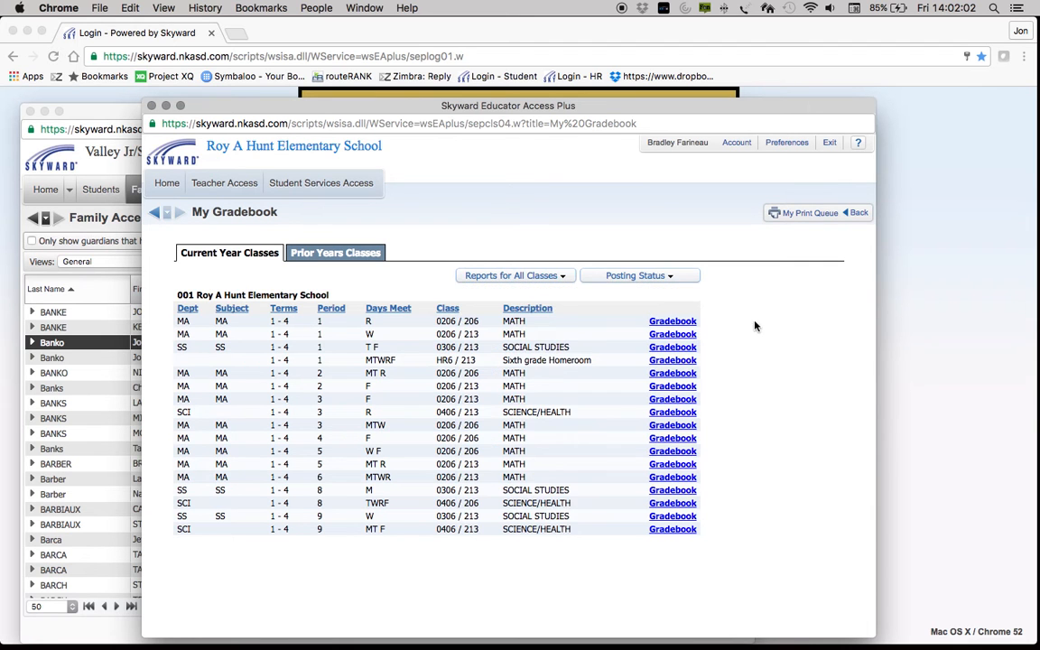
{"action": "left_click", "coordinate": [673, 322]}
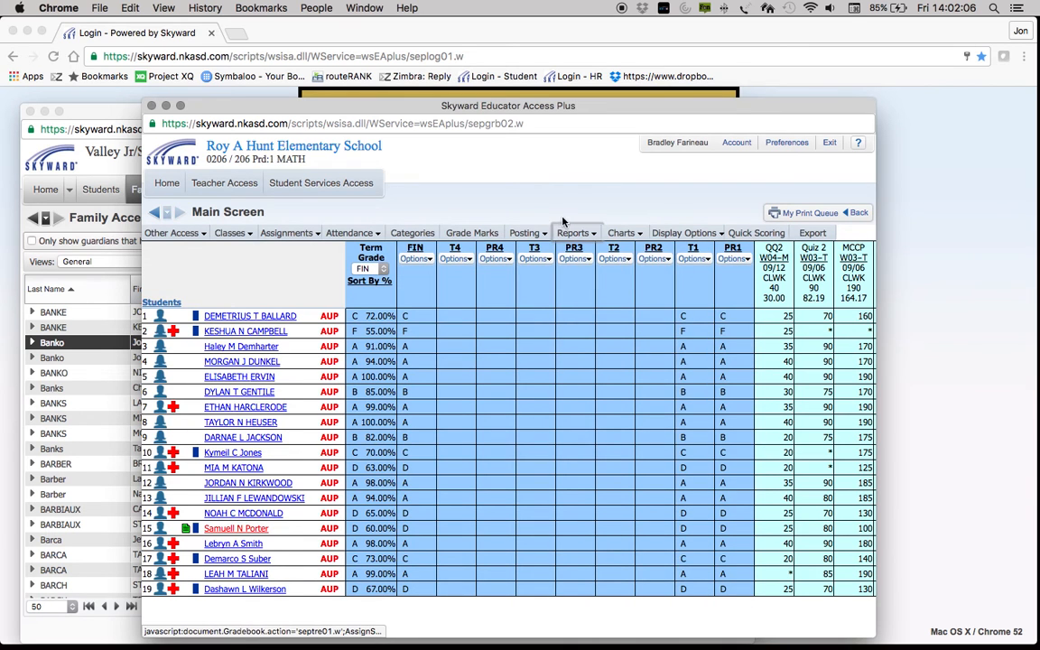
{"action": "mouse_move", "coordinate": [171, 234]}
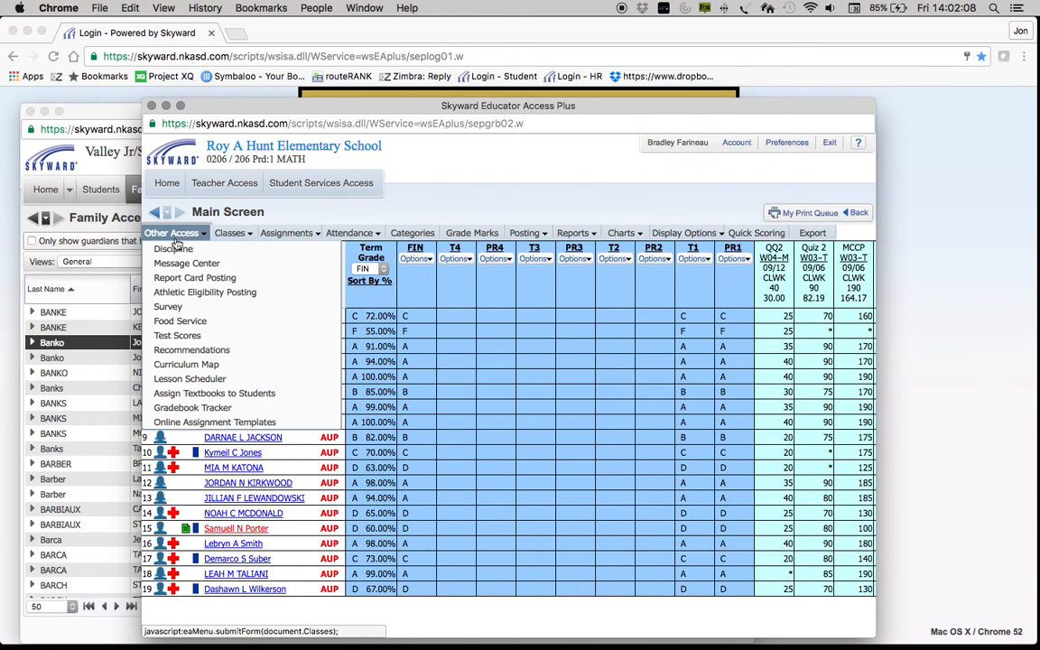
{"action": "left_click", "coordinate": [175, 263]}
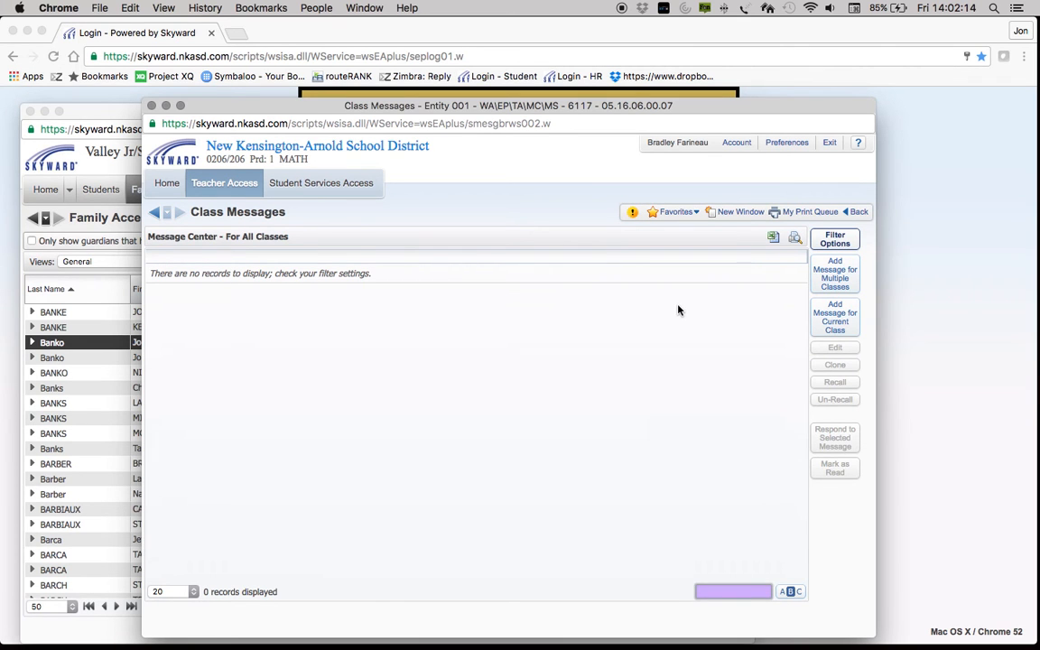
Start a new message for the current class with the summary "Math test results.".
{"action": "left_click", "coordinate": [839, 324]}
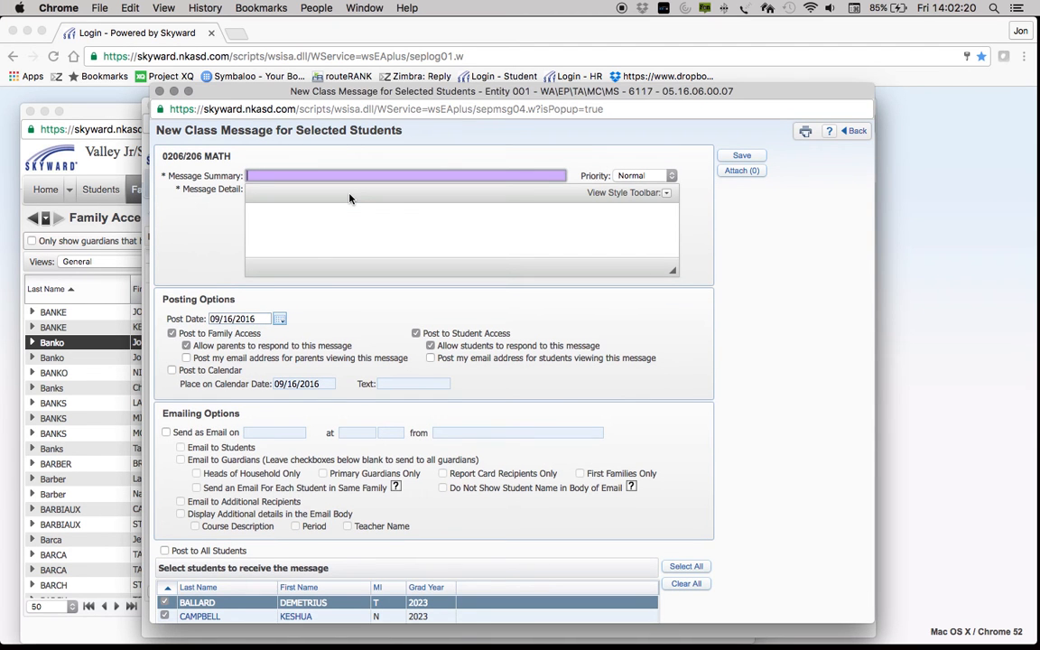
{"action": "type", "text": "Math test results"}
{"action": "key", "text": "Tab"}
Enter the message detail "The class did a good job on the Chapter 1 Math test. Keep up the hard work and have a great weekend.".
{"action": "key", "text": "Tab"}
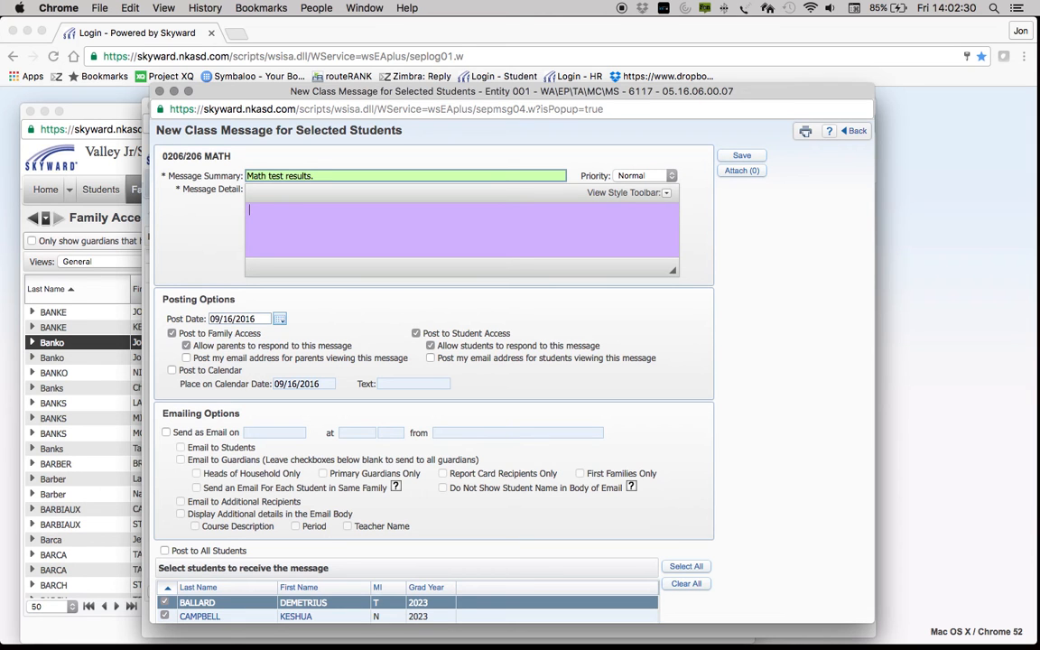
{"action": "type", "text": "The class did a good job on the Chapter 1 Math test.  Keep up the hard work and have a great weekend."}
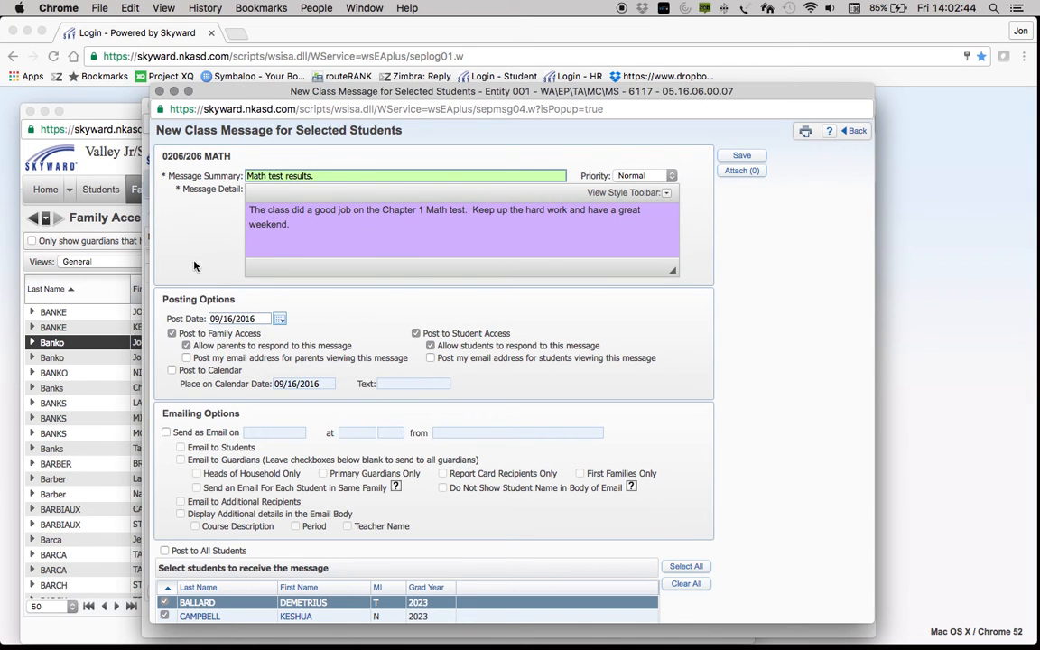
Review the message's posting options, emailing options, Post to All Students setting and list of receiving students.
{"action": "scroll", "coordinate": [168, 230], "scroll_direction": "down", "scroll_amount": 3}
{"action": "scroll", "coordinate": [188, 260], "scroll_direction": "down", "scroll_amount": 1}
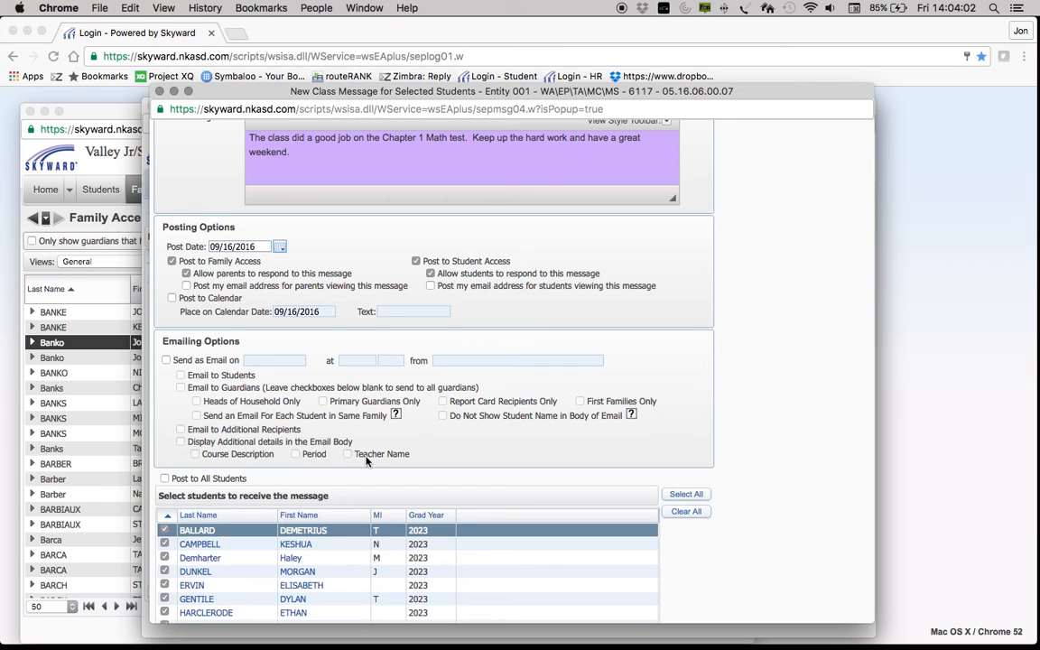
{"action": "scroll", "coordinate": [467, 454], "scroll_direction": "down", "scroll_amount": 1}
{"action": "scroll", "coordinate": [468, 454], "scroll_direction": "down", "scroll_amount": 3}
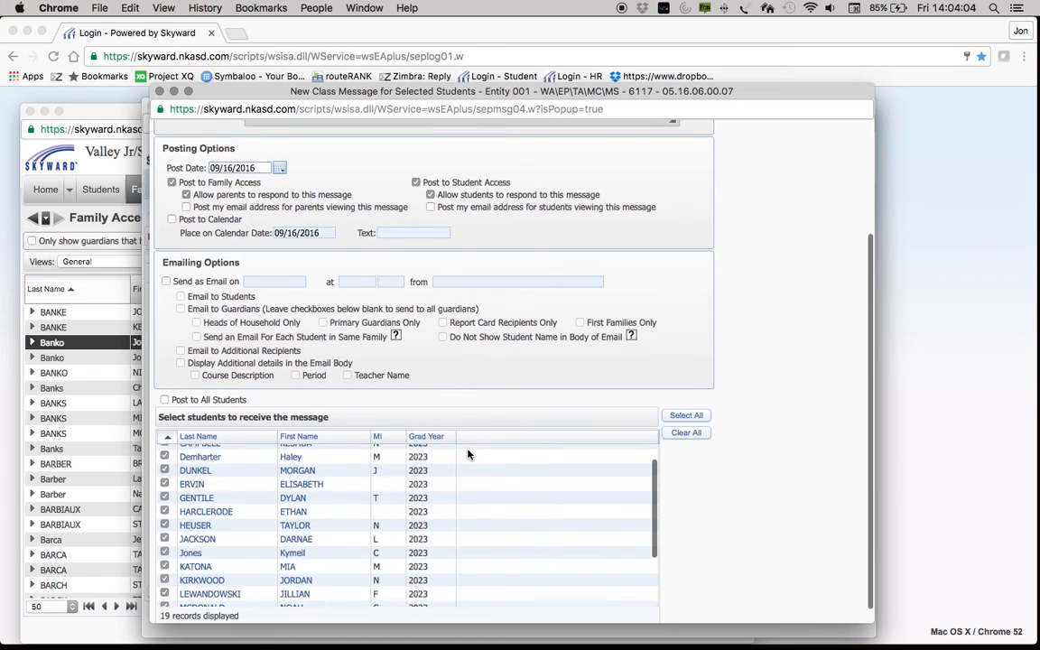
{"action": "scroll", "coordinate": [461, 493], "scroll_direction": "up", "scroll_amount": 5}
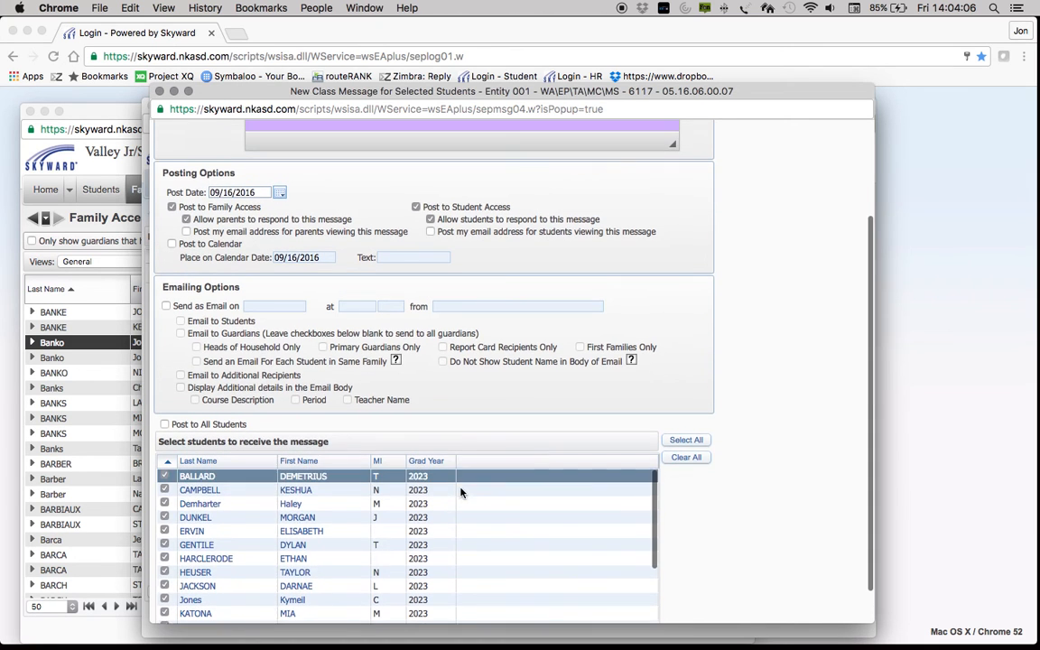
{"action": "scroll", "coordinate": [493, 437], "scroll_direction": "down", "scroll_amount": 2}
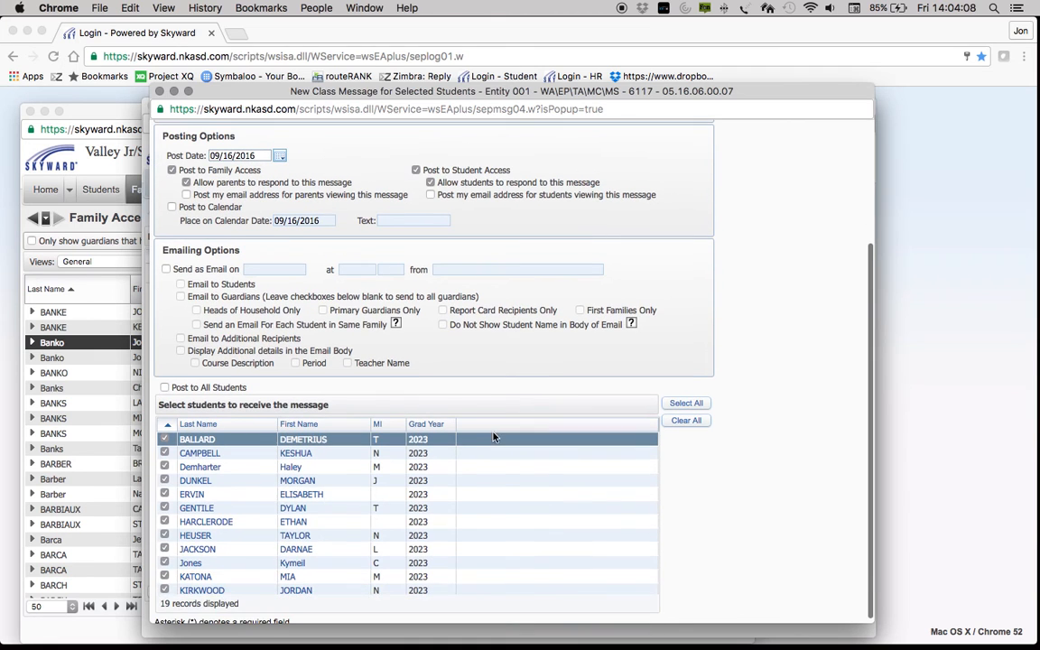
{"action": "scroll", "coordinate": [313, 503], "scroll_direction": "down", "scroll_amount": 1}
{"action": "scroll", "coordinate": [313, 503], "scroll_direction": "down", "scroll_amount": 2}
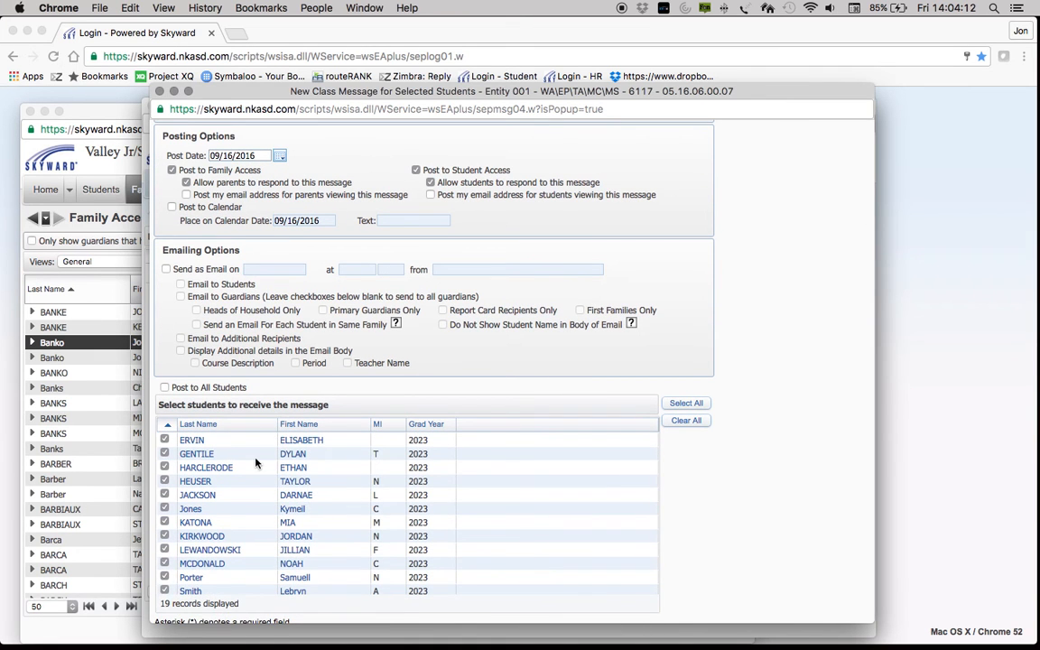
{"action": "left_click", "coordinate": [165, 387]}
{"action": "left_click", "coordinate": [164, 388]}
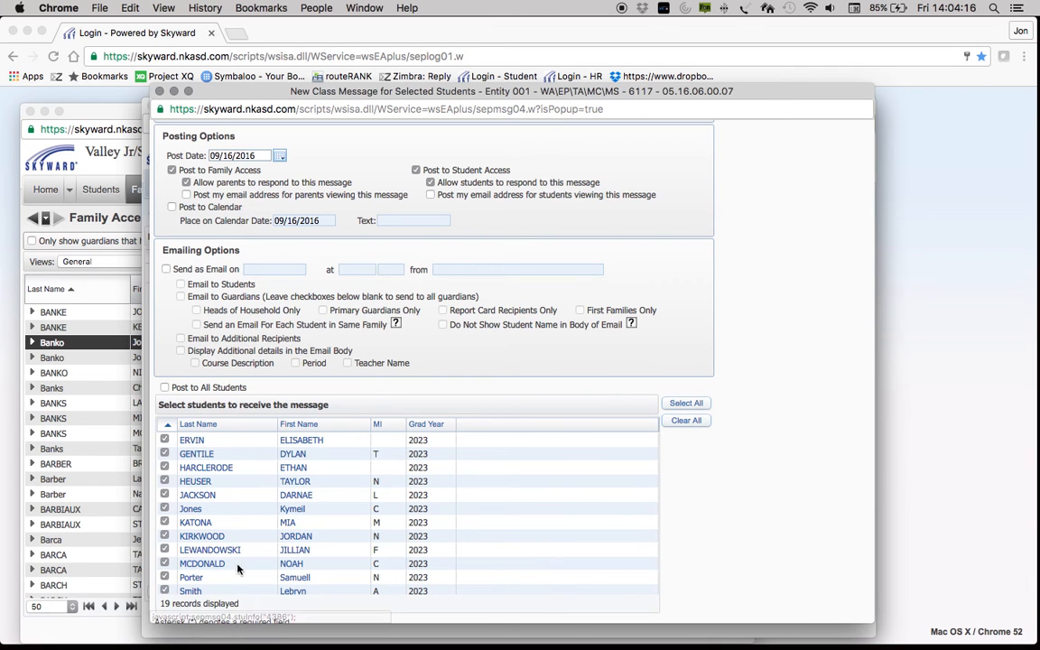
Save the message for the current class.
{"action": "scroll", "coordinate": [231, 536], "scroll_direction": "up", "scroll_amount": 3}
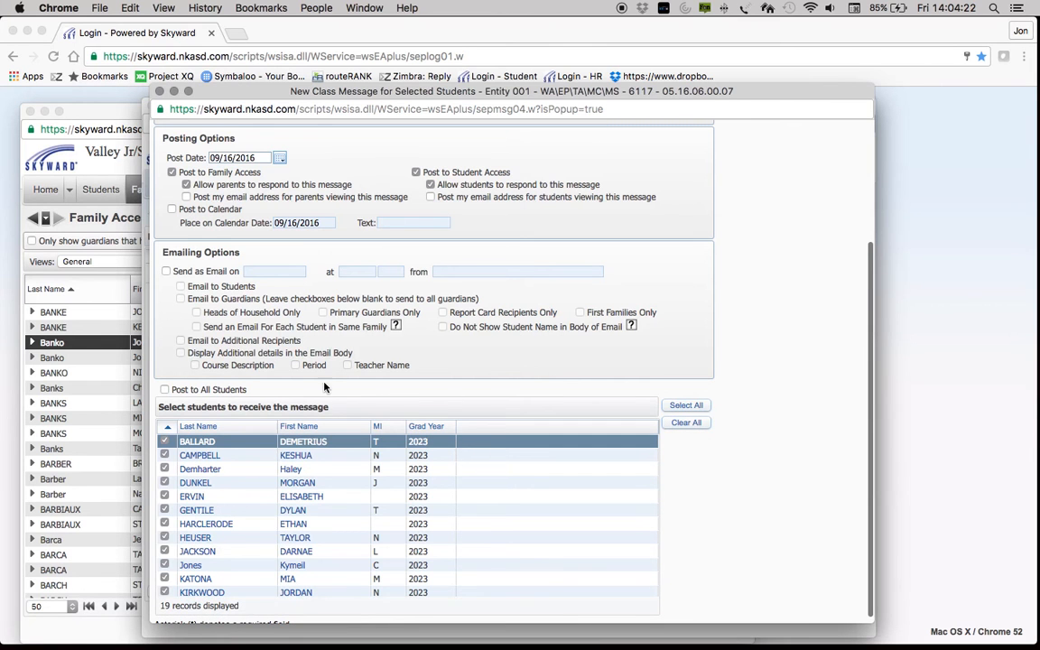
{"action": "scroll", "coordinate": [417, 399], "scroll_direction": "up", "scroll_amount": 3}
{"action": "scroll", "coordinate": [418, 399], "scroll_direction": "up", "scroll_amount": 2}
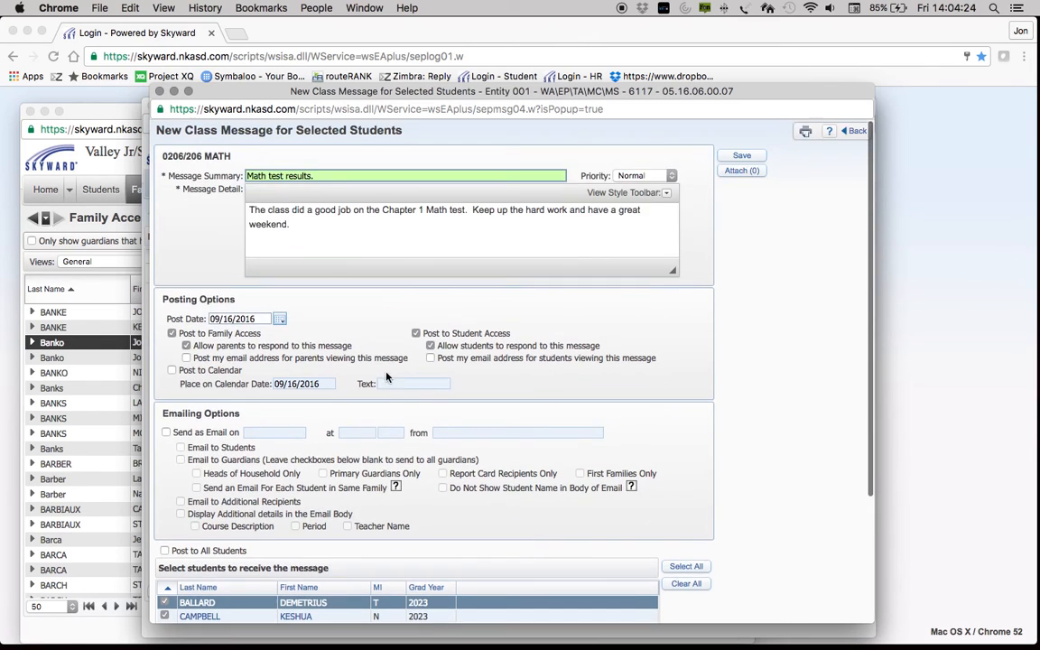
{"action": "left_click", "coordinate": [735, 157]}
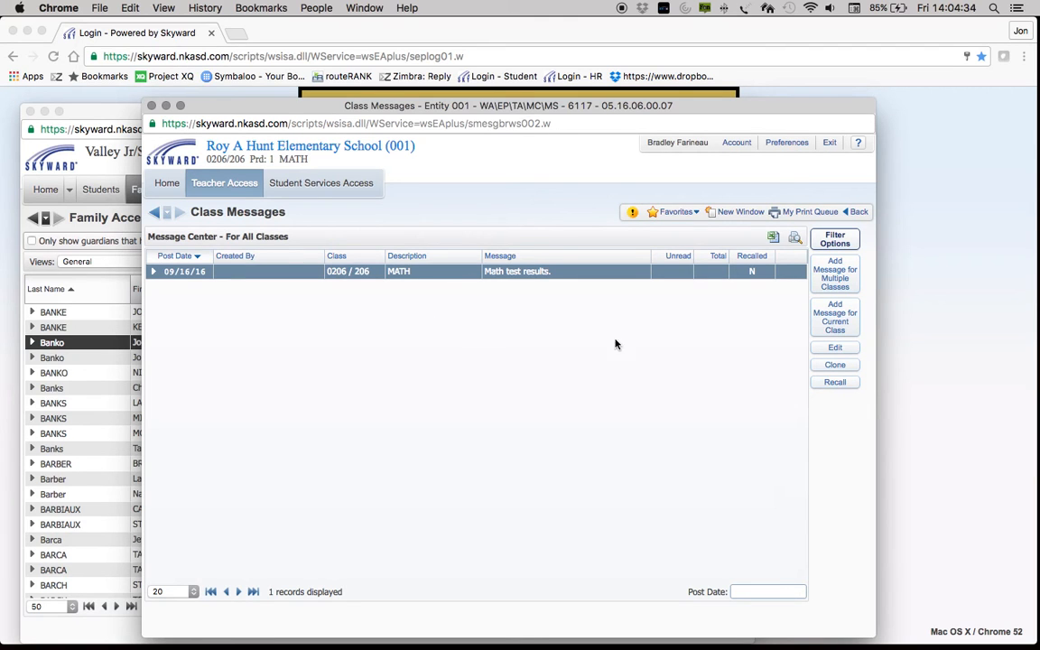
Start a new message for multiple classes with the summary "Great job on the math test".
{"action": "left_click", "coordinate": [829, 283]}
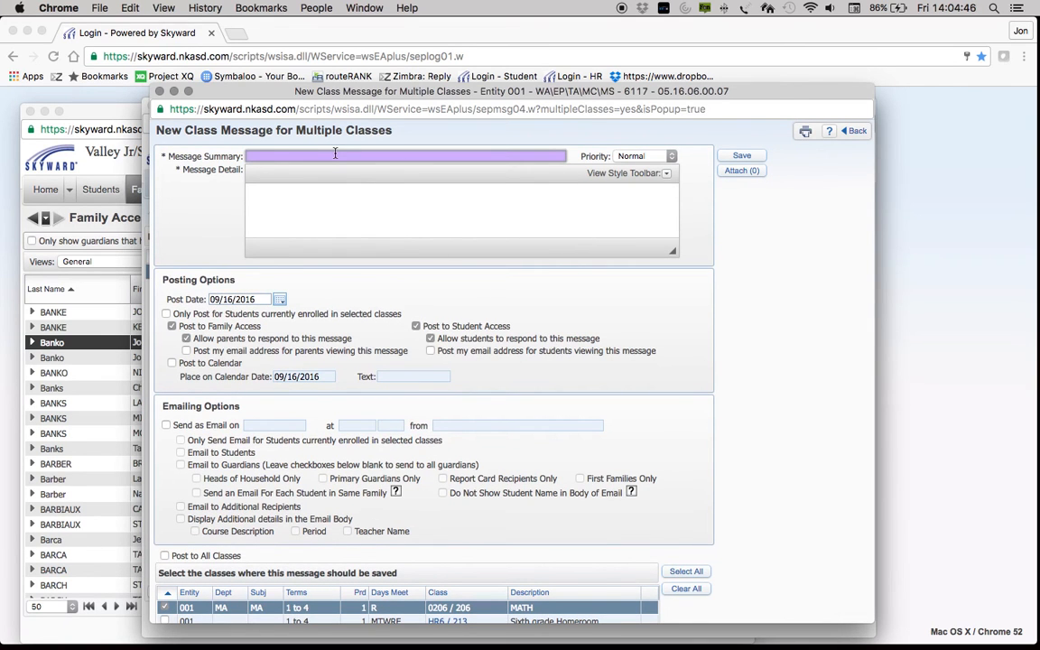
{"action": "type", "text": "Great job on the math test"}
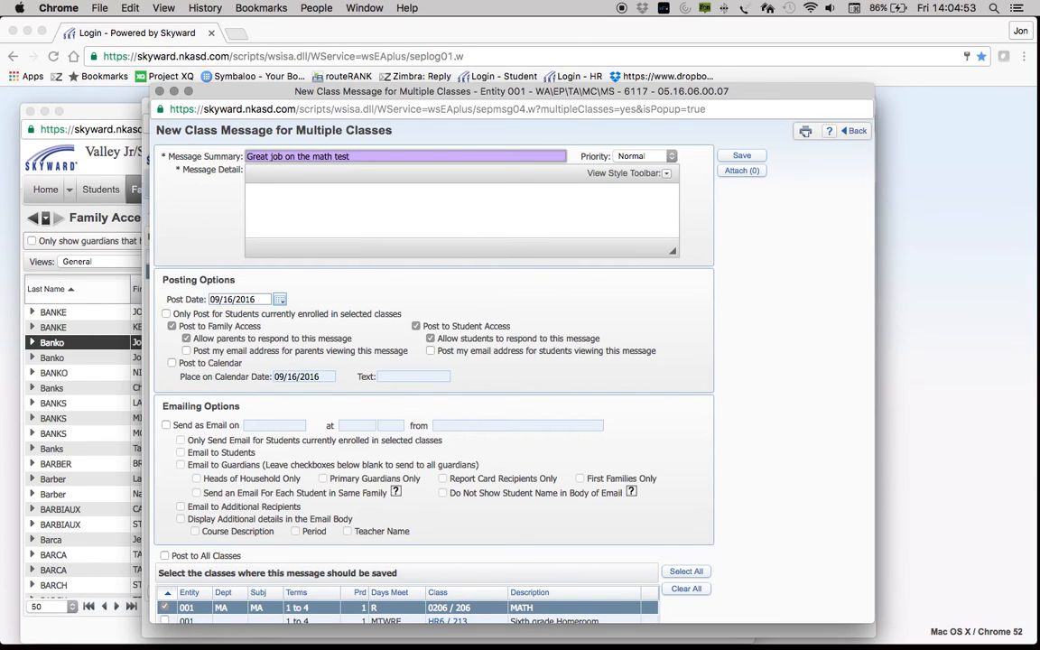
{"action": "key", "text": "Tab"}
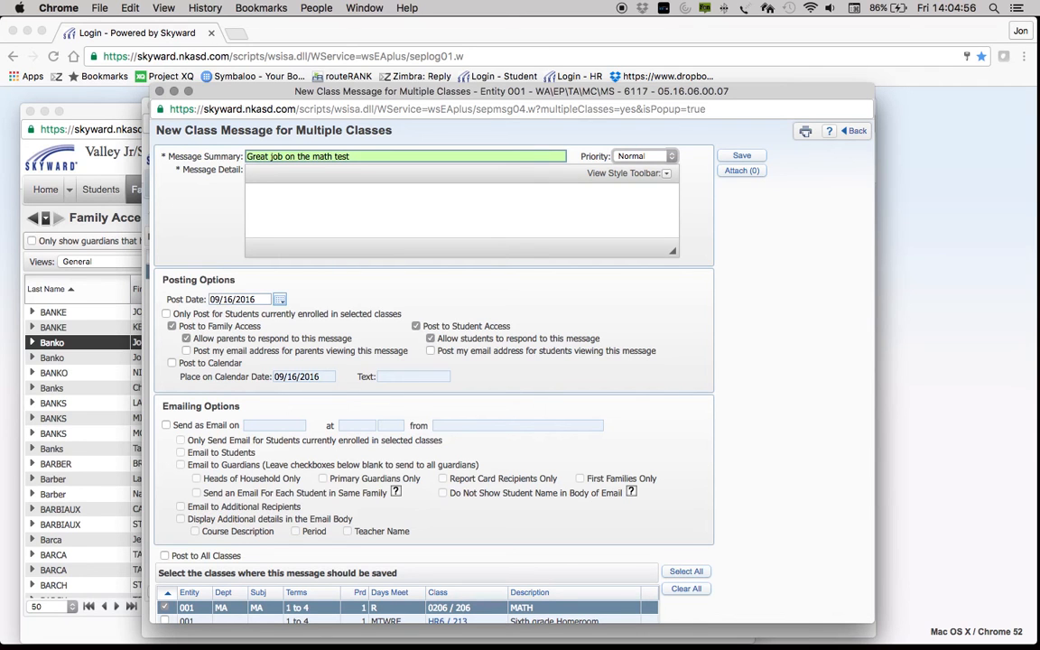
Fill the message detail with "The class did a good job on the Chapter 1 Math test. Keep up the hard work and have a great weekend.".
{"action": "left_click", "coordinate": [307, 192]}
{"action": "right_click", "coordinate": [343, 200]}
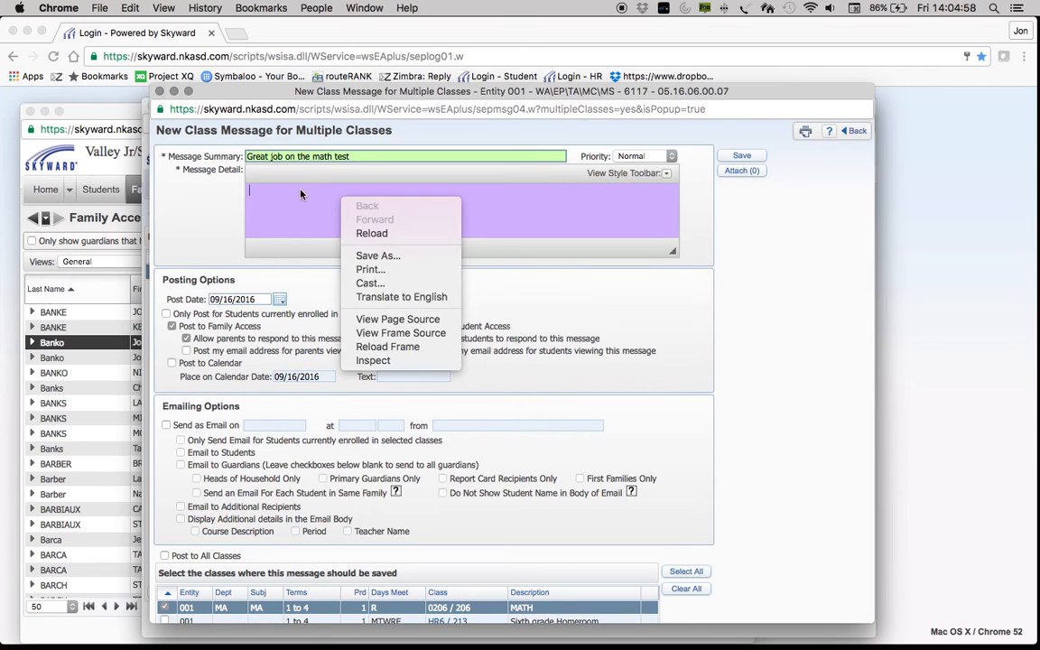
{"action": "left_click", "coordinate": [301, 191]}
{"action": "type", "text": "The class did a good job on the Chapter 1 Math test.  Keep up the hard work and have a great weekend."}
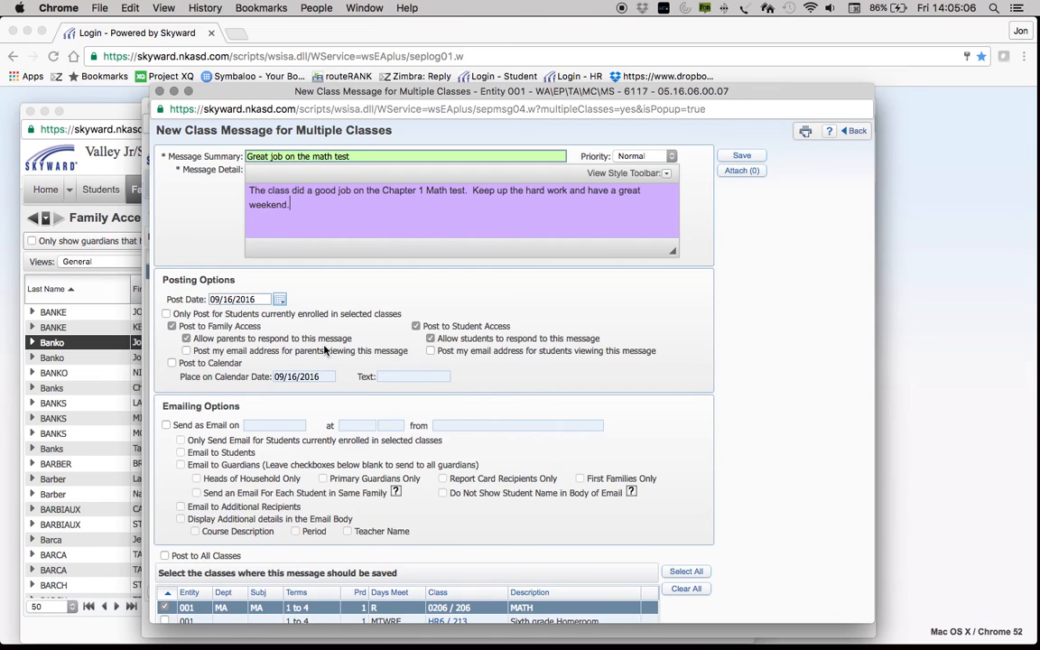
Look through the class list, and switch Post to All Classes on and off again.
{"action": "scroll", "coordinate": [246, 359], "scroll_direction": "down", "scroll_amount": 1}
{"action": "scroll", "coordinate": [247, 358], "scroll_direction": "down", "scroll_amount": 3}
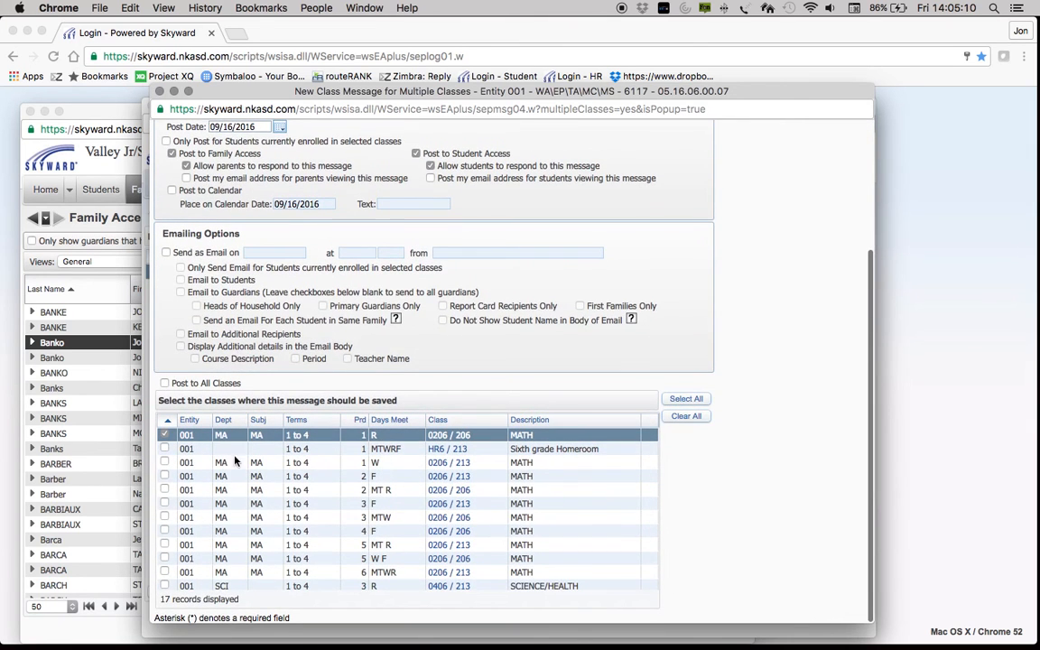
{"action": "scroll", "coordinate": [314, 485], "scroll_direction": "down", "scroll_amount": 5}
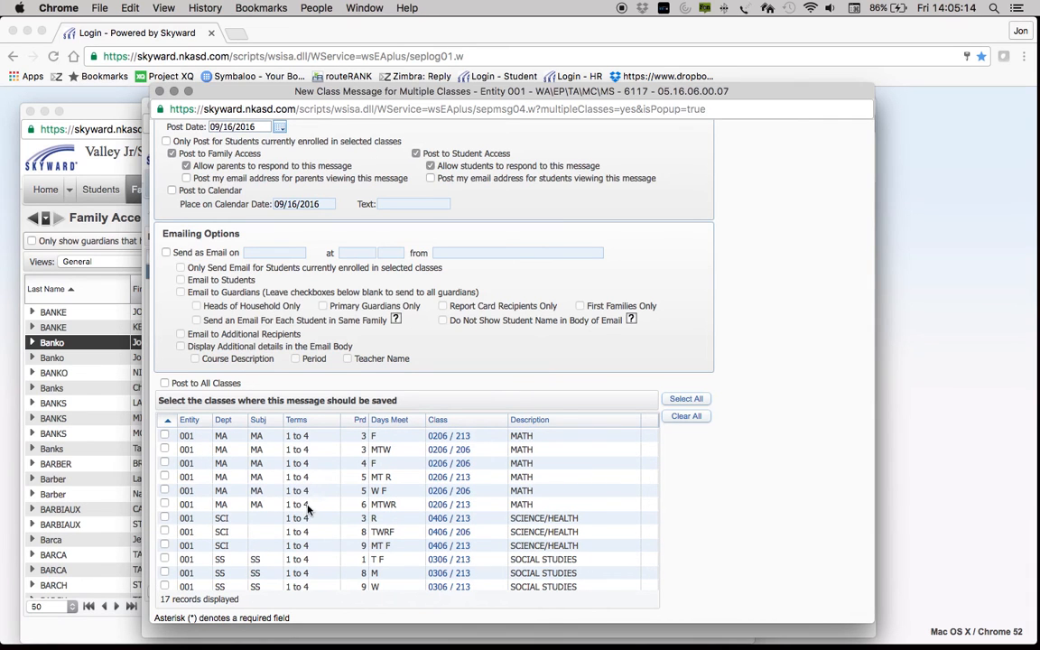
{"action": "scroll", "coordinate": [382, 513], "scroll_direction": "up", "scroll_amount": 10}
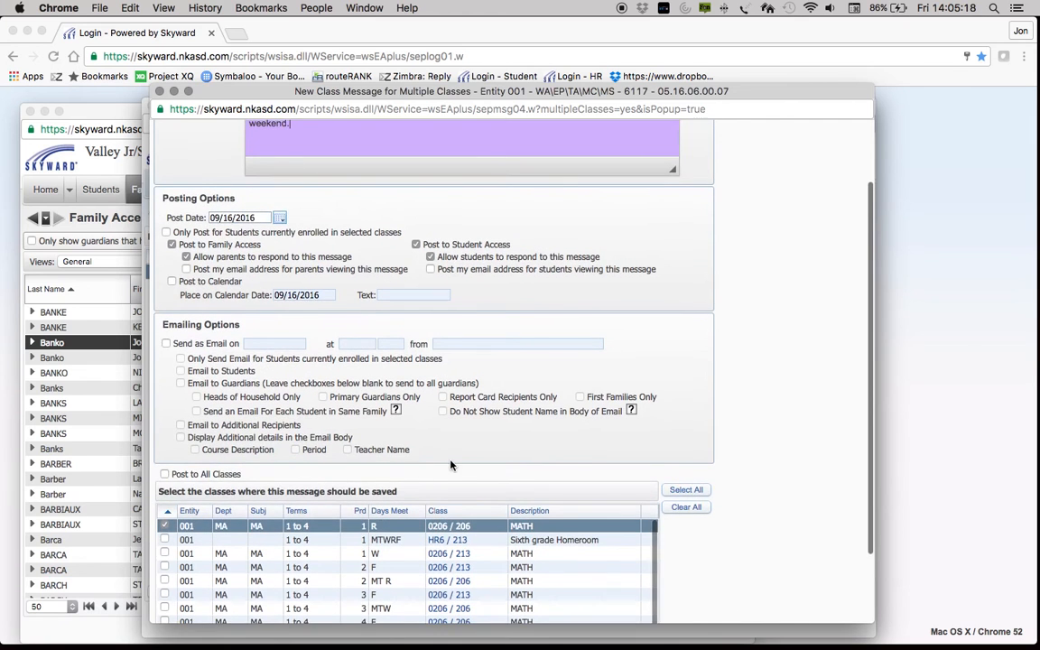
{"action": "scroll", "coordinate": [398, 515], "scroll_direction": "down", "scroll_amount": 5}
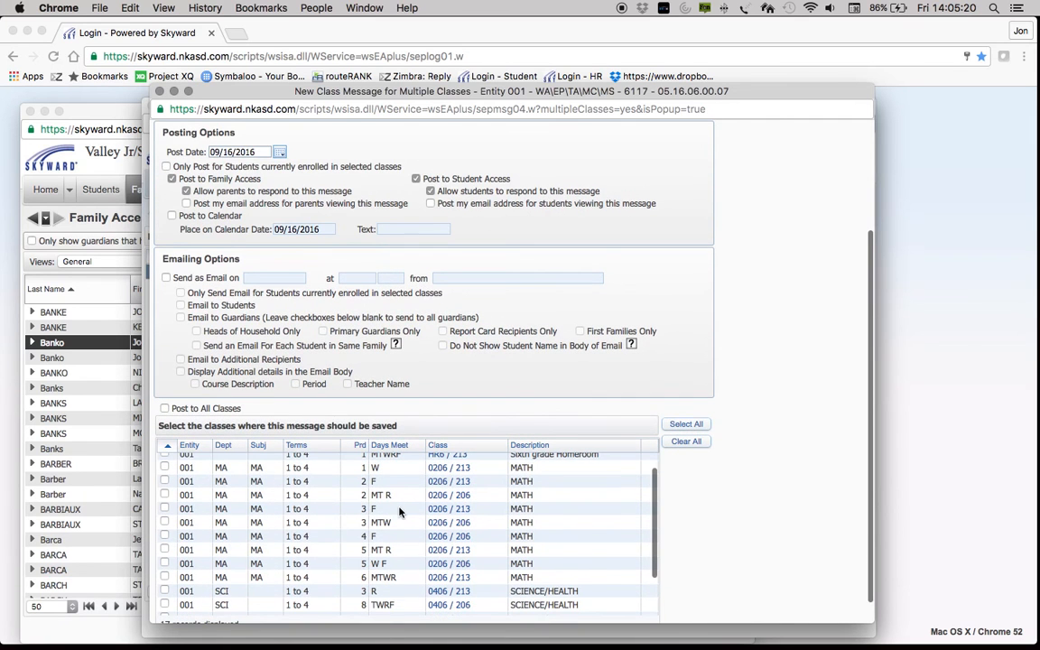
{"action": "scroll", "coordinate": [407, 508], "scroll_direction": "up", "scroll_amount": 4}
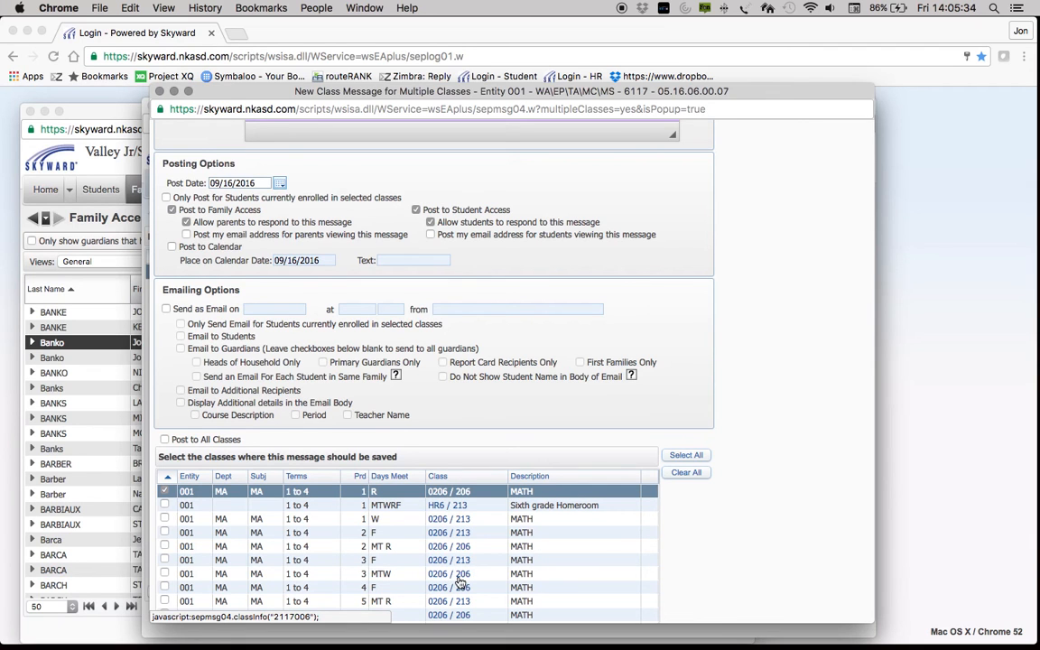
{"action": "left_click", "coordinate": [165, 440]}
{"action": "scroll", "coordinate": [528, 427], "scroll_direction": "down", "scroll_amount": 1}
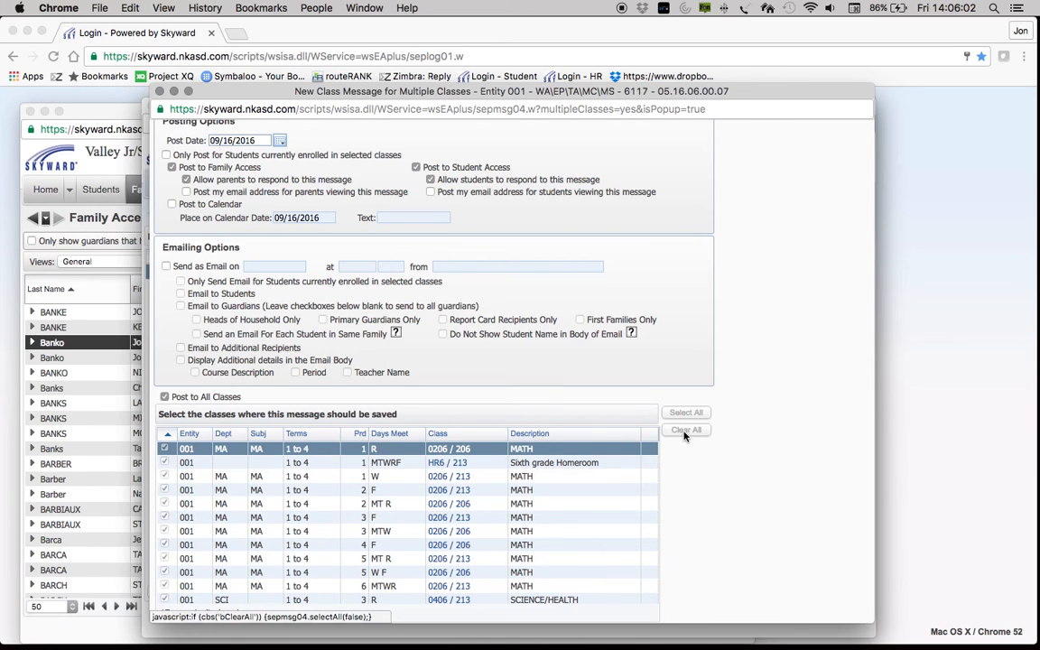
{"action": "left_click", "coordinate": [164, 397]}
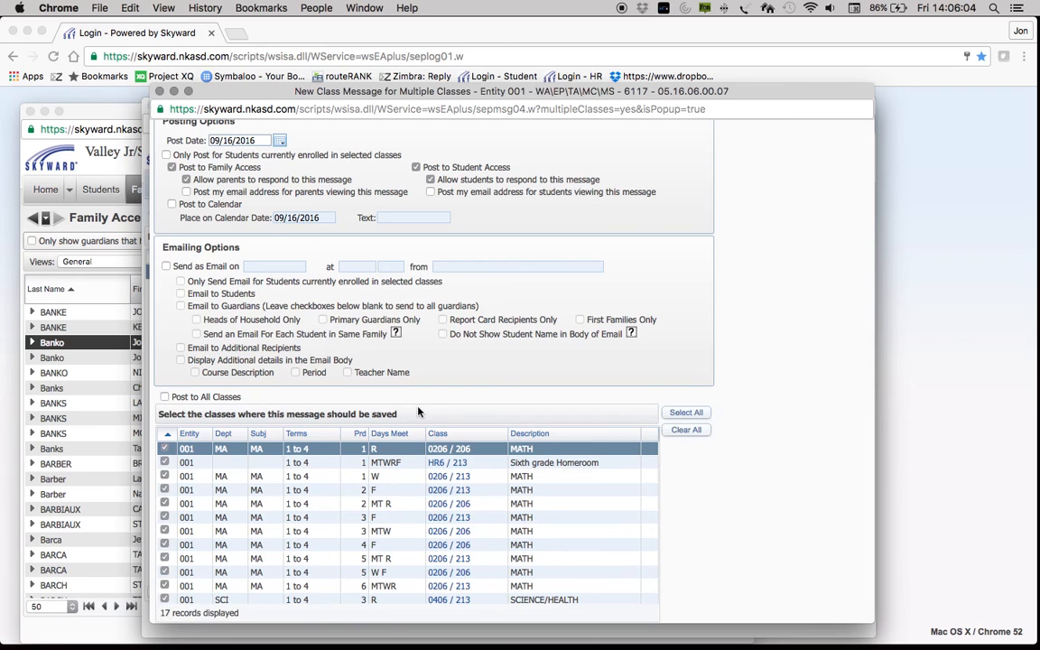
Clear the class selection and select only the period 1 MATH class 0206 / 213 that meets on W.
{"action": "left_click", "coordinate": [686, 431]}
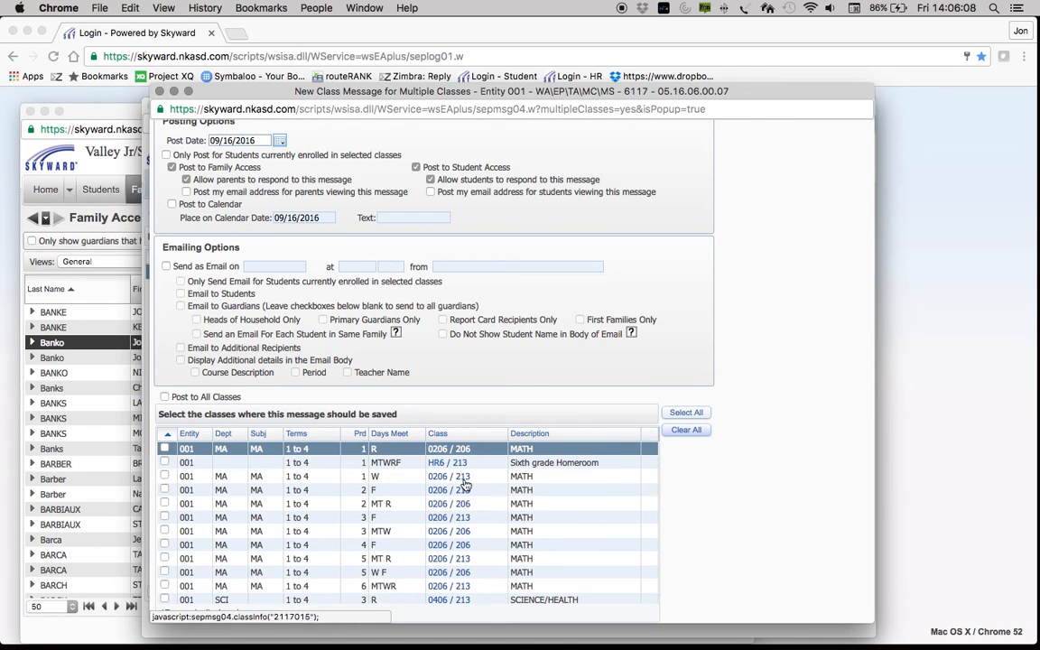
{"action": "left_click", "coordinate": [165, 477]}
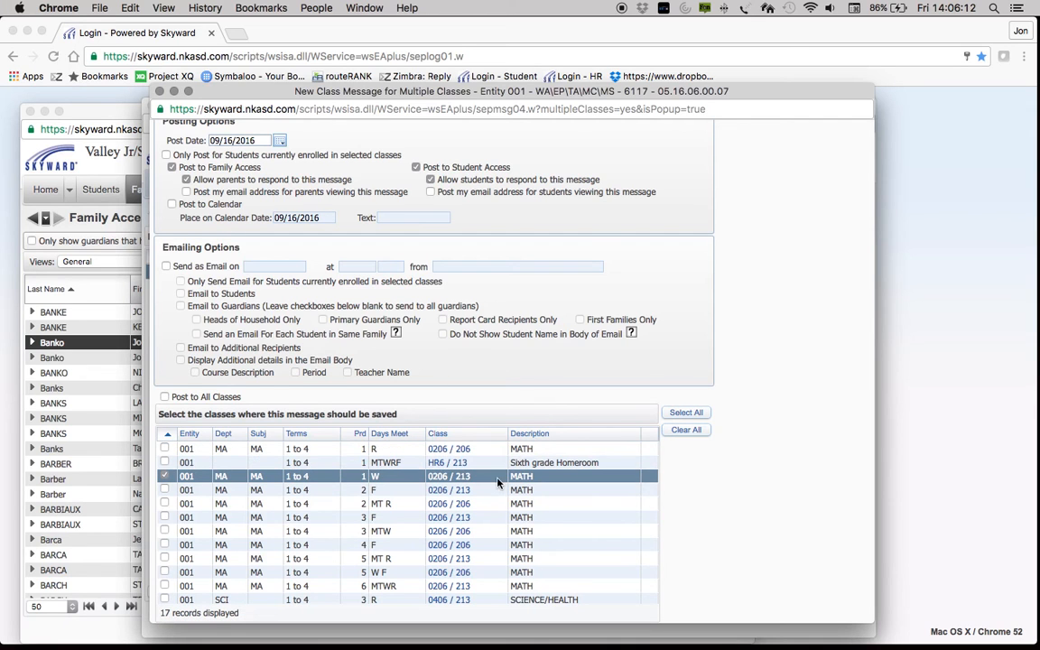
{"action": "scroll", "coordinate": [527, 598], "scroll_direction": "down", "scroll_amount": 2}
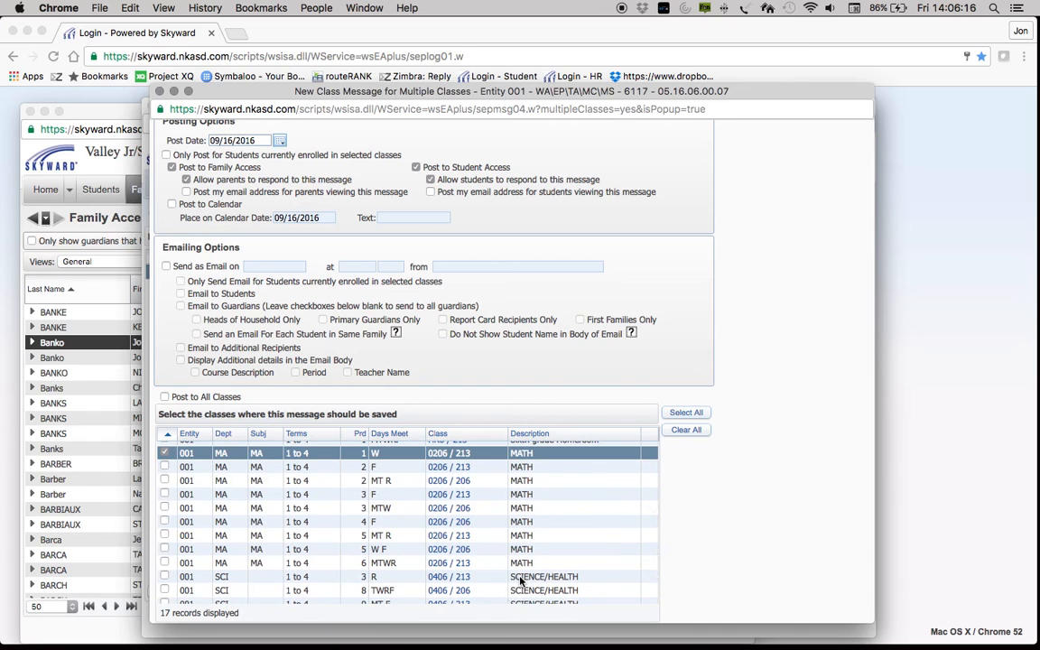
{"action": "scroll", "coordinate": [521, 581], "scroll_direction": "down", "scroll_amount": 5}
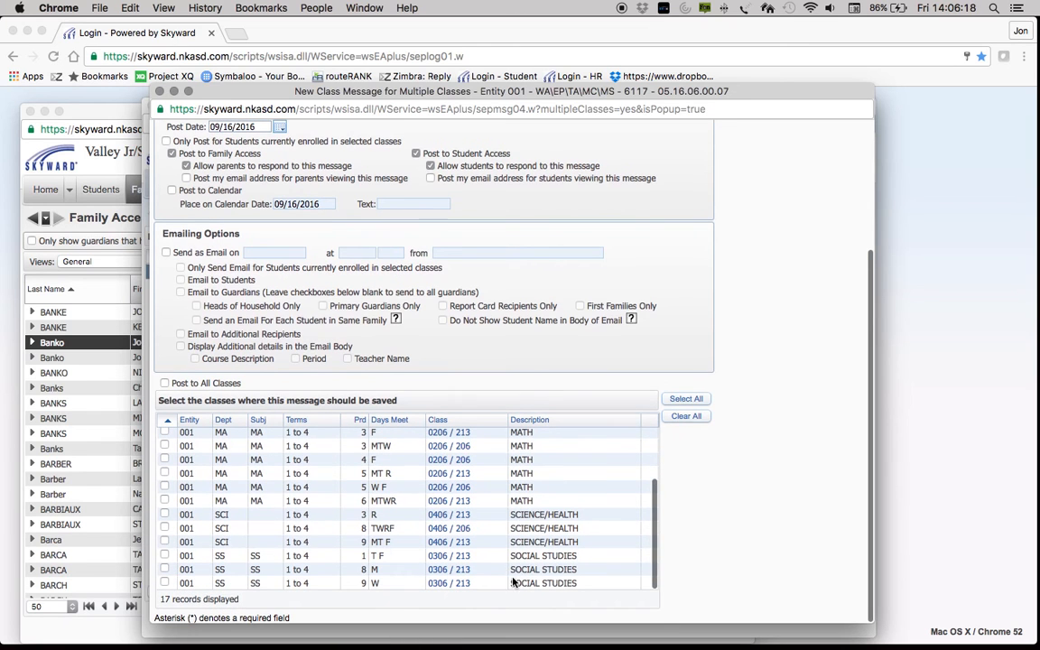
{"action": "scroll", "coordinate": [526, 556], "scroll_direction": "up", "scroll_amount": 10}
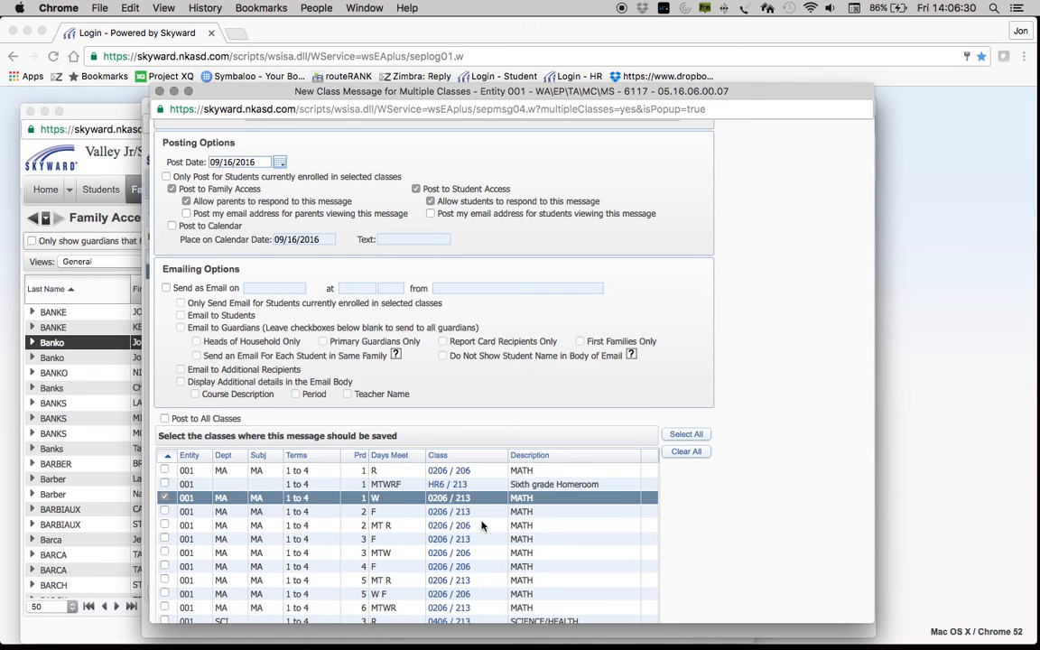
Save the "Great job on the math test" message to the selected class.
{"action": "scroll", "coordinate": [533, 492], "scroll_direction": "up", "scroll_amount": 3}
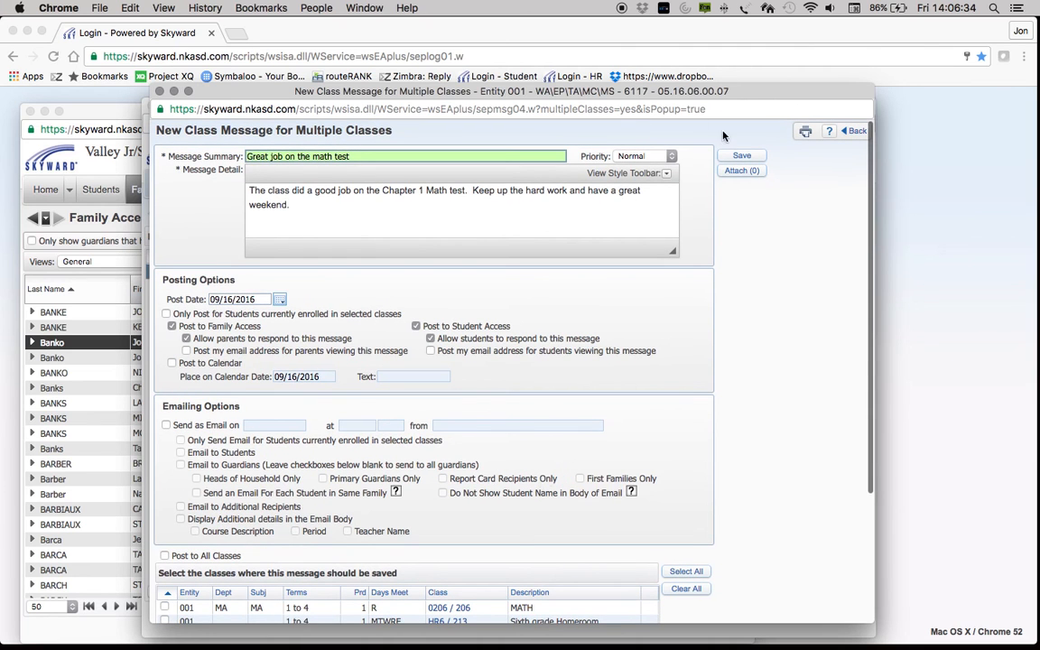
{"action": "left_click", "coordinate": [739, 157]}
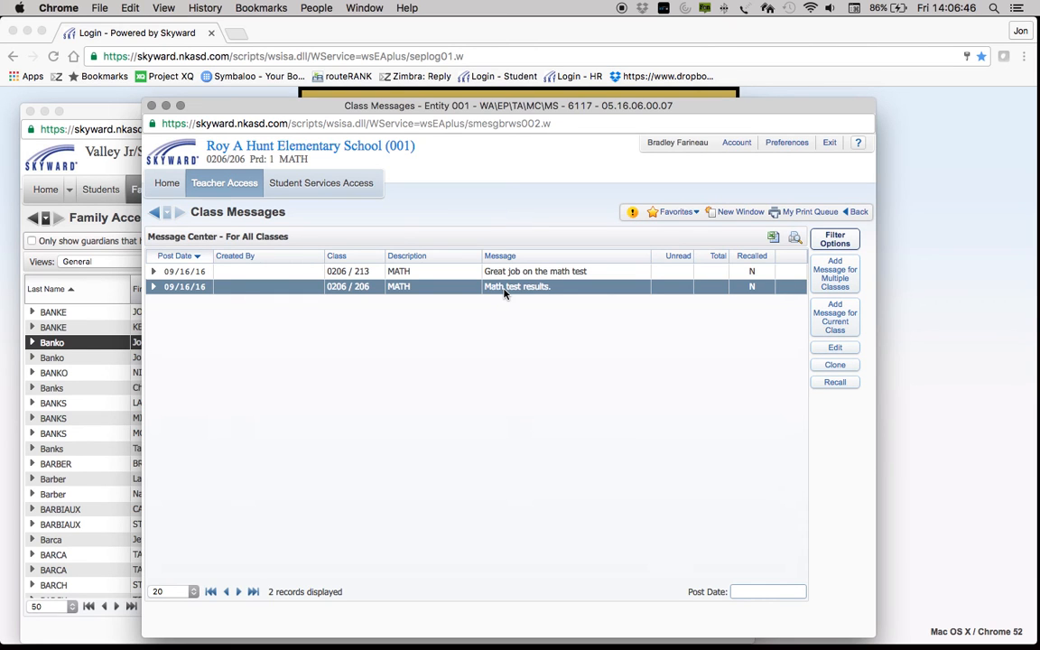
Expand the "Math test results." message for class 0206 / 206, then open it for editing to check the students receiving it.
{"action": "left_click", "coordinate": [153, 287]}
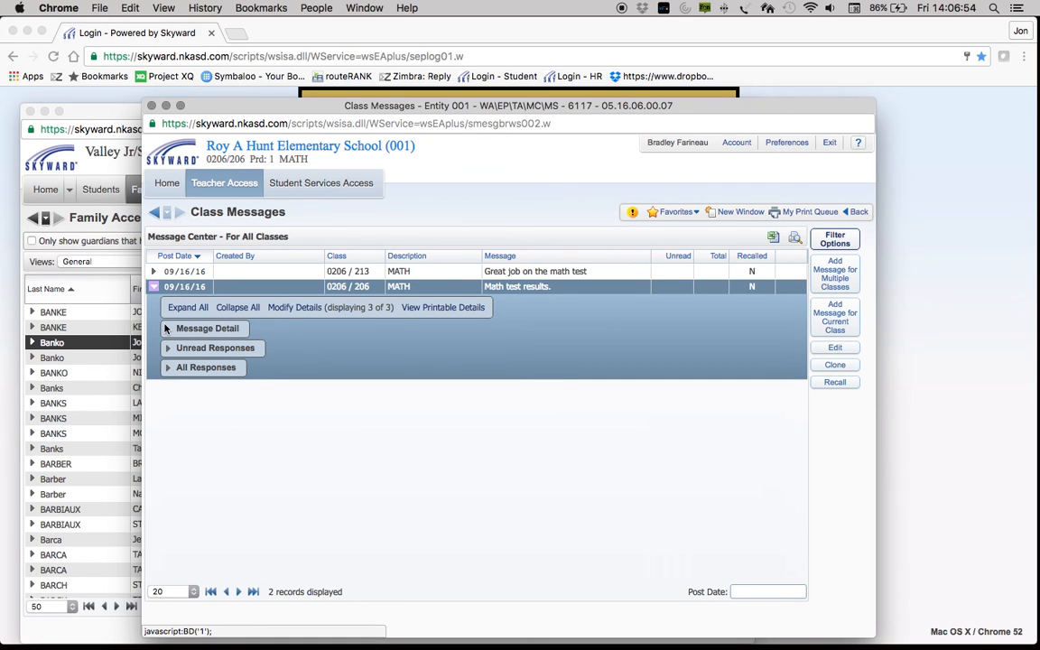
{"action": "left_click", "coordinate": [835, 347]}
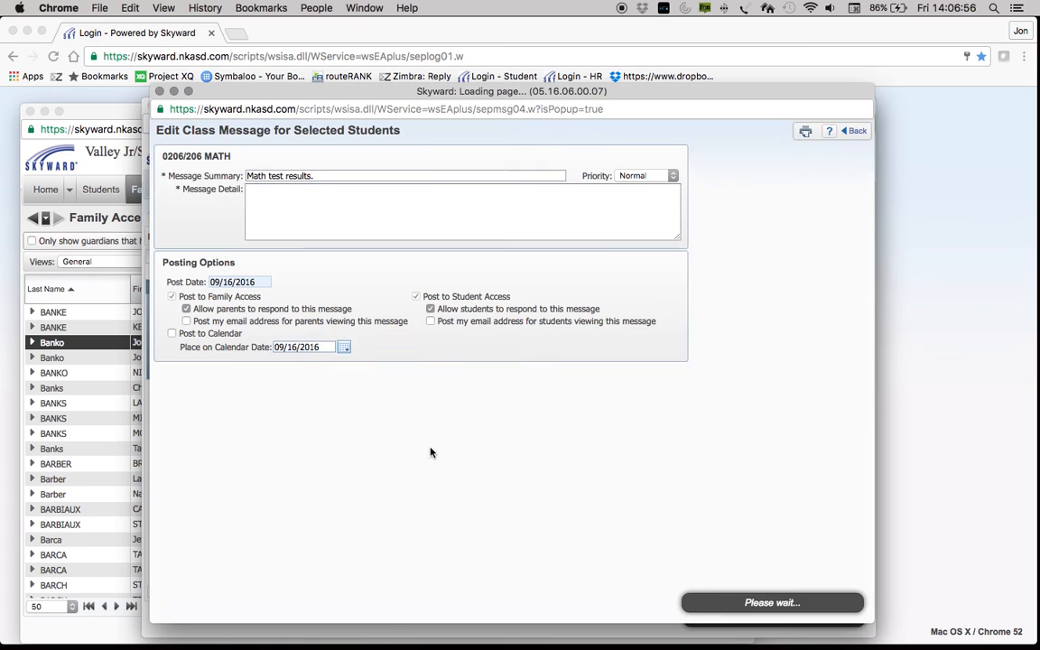
{"action": "scroll", "coordinate": [434, 442], "scroll_direction": "down", "scroll_amount": 5}
{"action": "scroll", "coordinate": [523, 442], "scroll_direction": "up", "scroll_amount": 10}
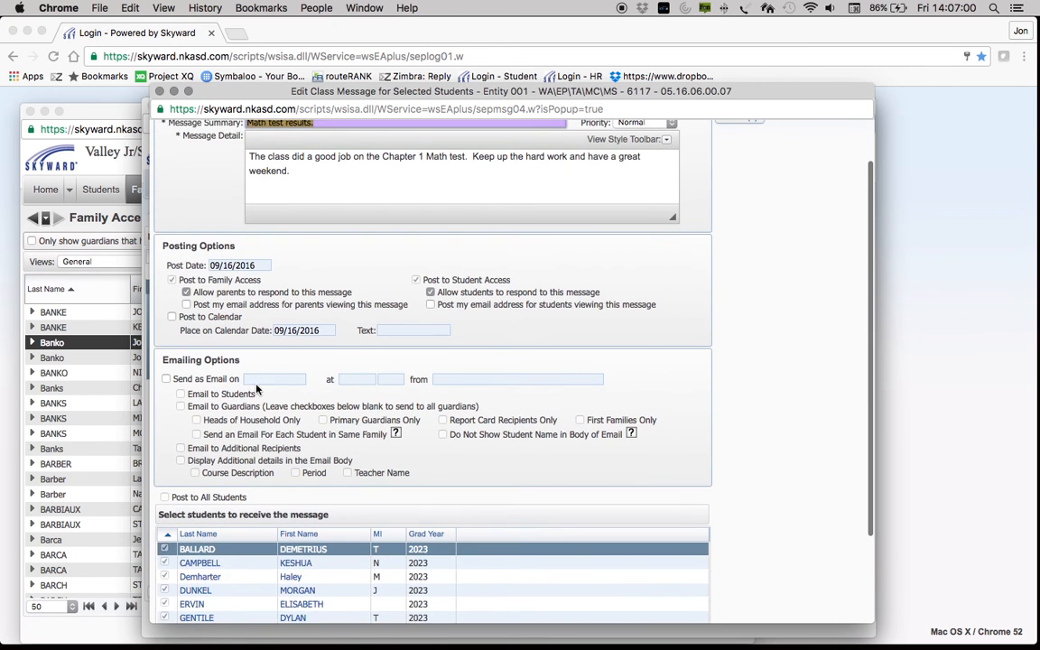
Switch to the Family Access Users list, look up the first recipient's guardian by last name, and check the guardian's linked students.
{"action": "left_click", "coordinate": [83, 289]}
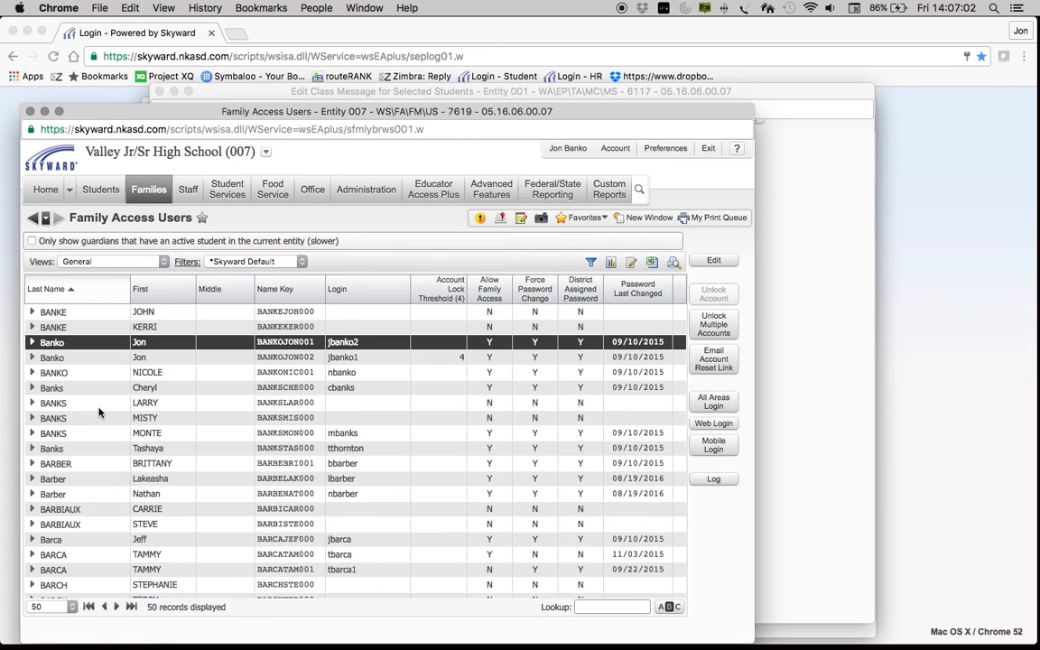
{"action": "scroll", "coordinate": [100, 402], "scroll_direction": "down", "scroll_amount": 2}
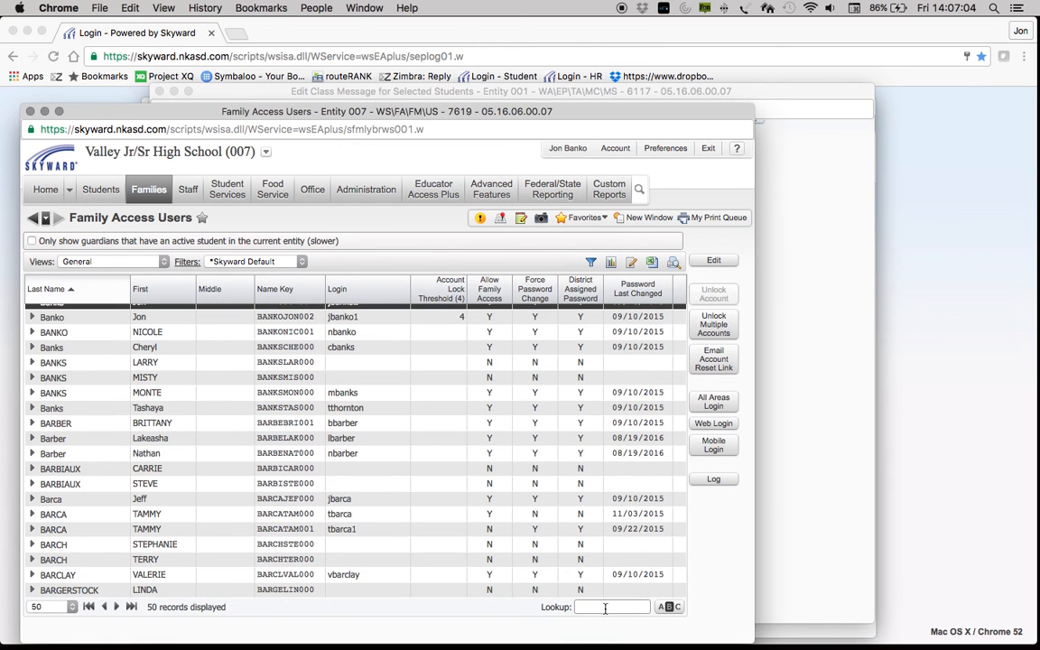
{"action": "left_click", "coordinate": [606, 607]}
{"action": "type", "text": "ballard"}
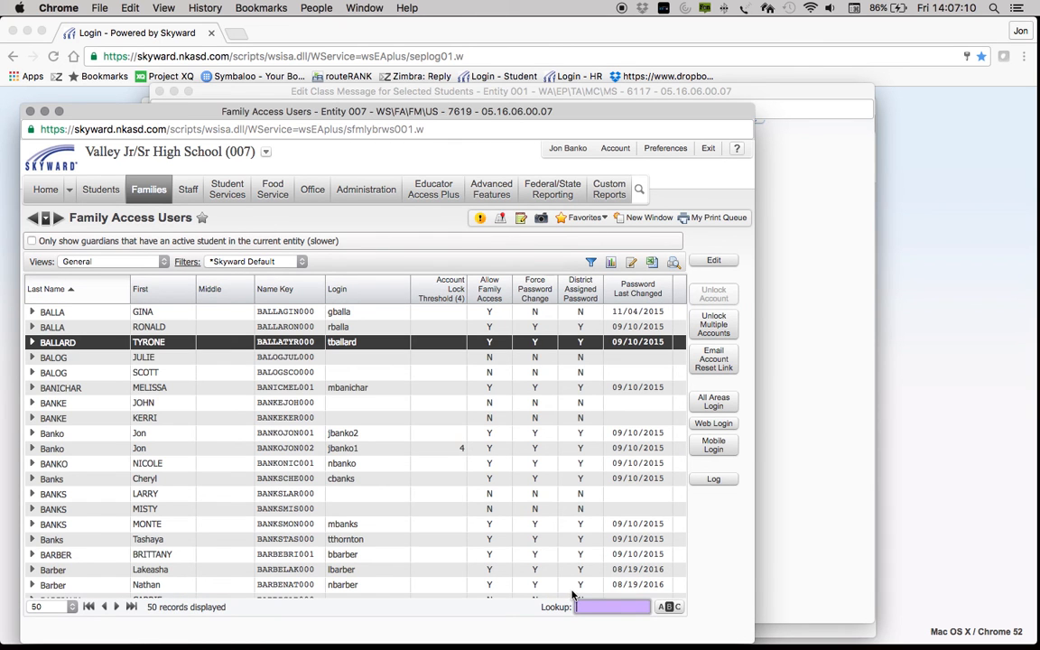
{"action": "left_click", "coordinate": [34, 343]}
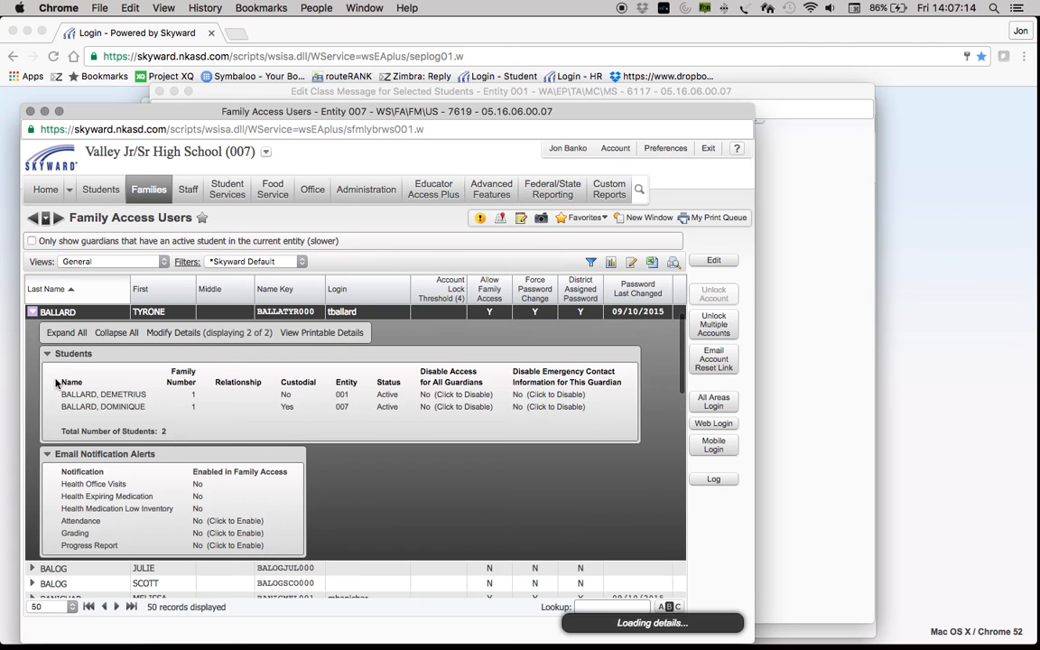
{"action": "left_click", "coordinate": [33, 312]}
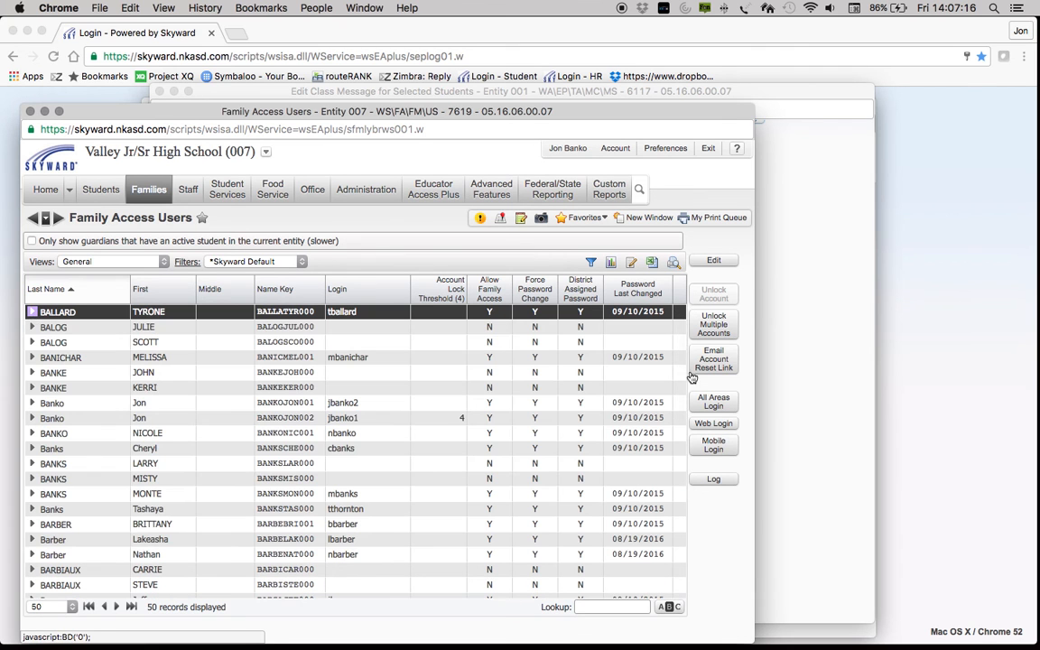
Open Family Access through the guardian's web login and show only the message recipient's information instead of All Students.
{"action": "left_click", "coordinate": [714, 423]}
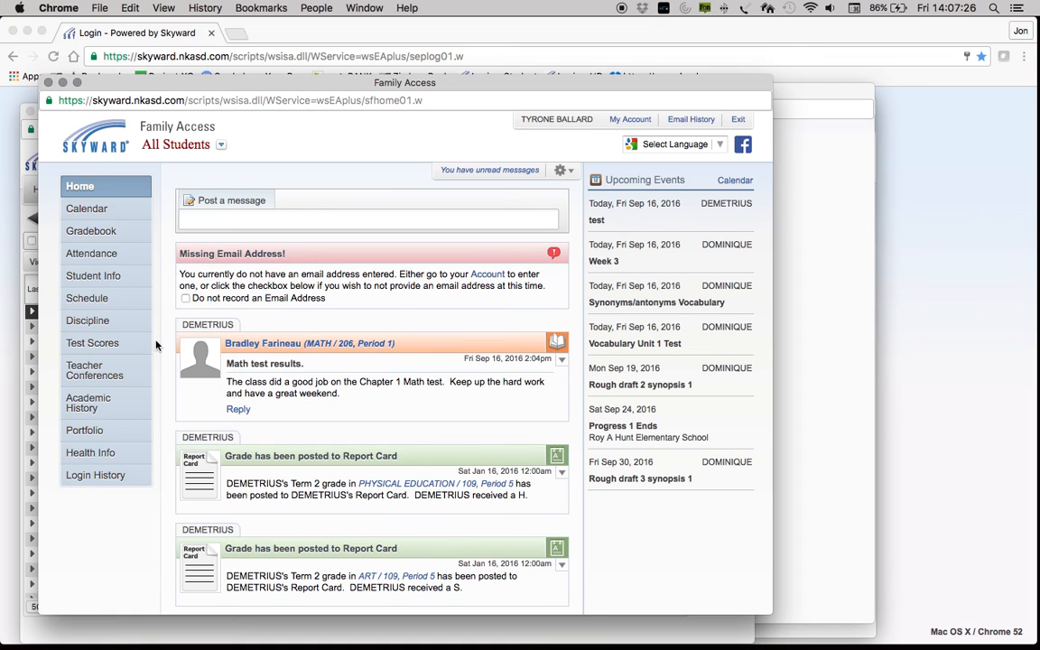
{"action": "left_click", "coordinate": [220, 143]}
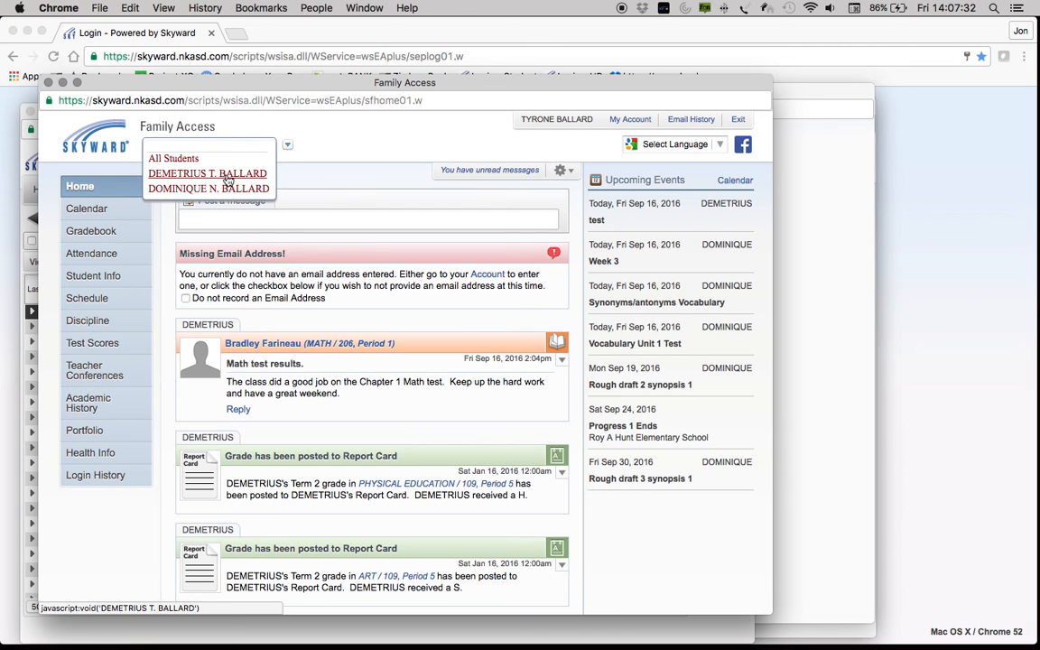
{"action": "left_click", "coordinate": [288, 143]}
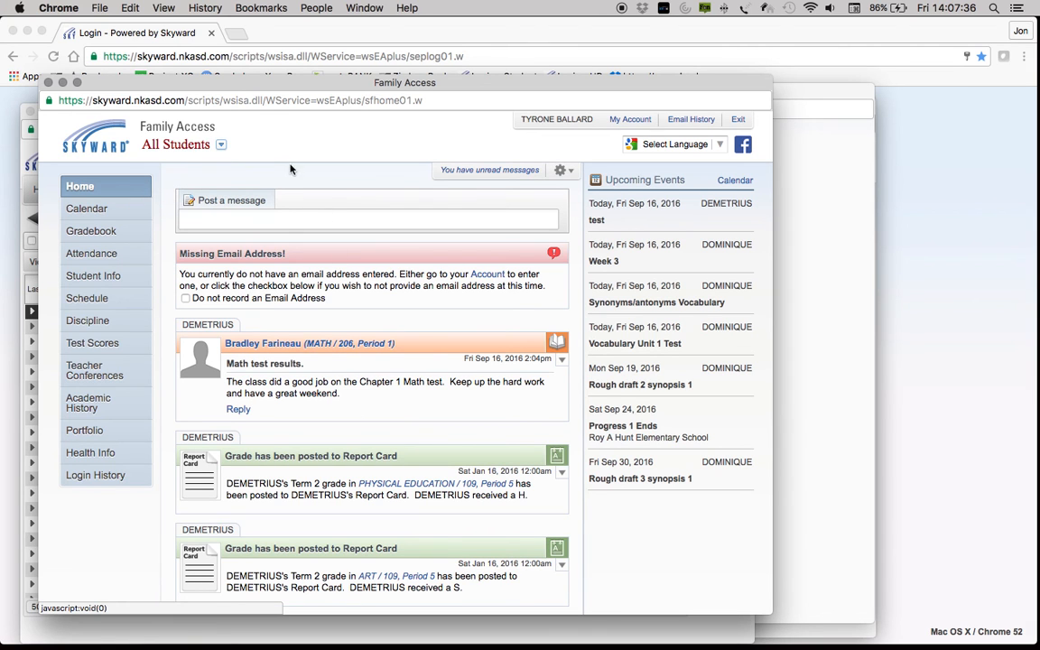
{"action": "left_click", "coordinate": [219, 144]}
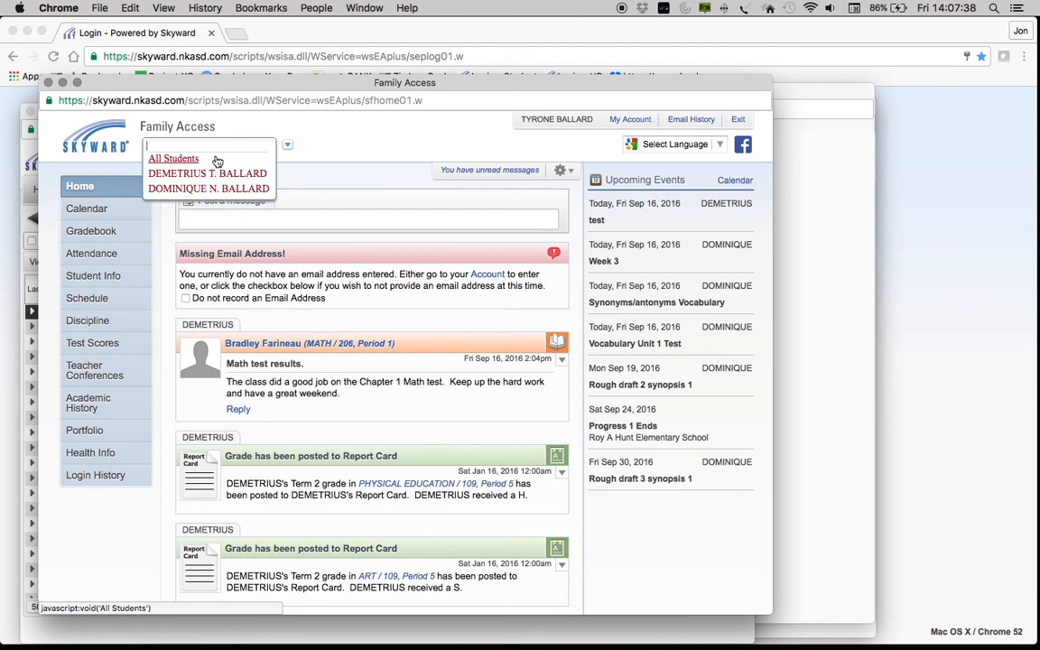
{"action": "left_click", "coordinate": [214, 172]}
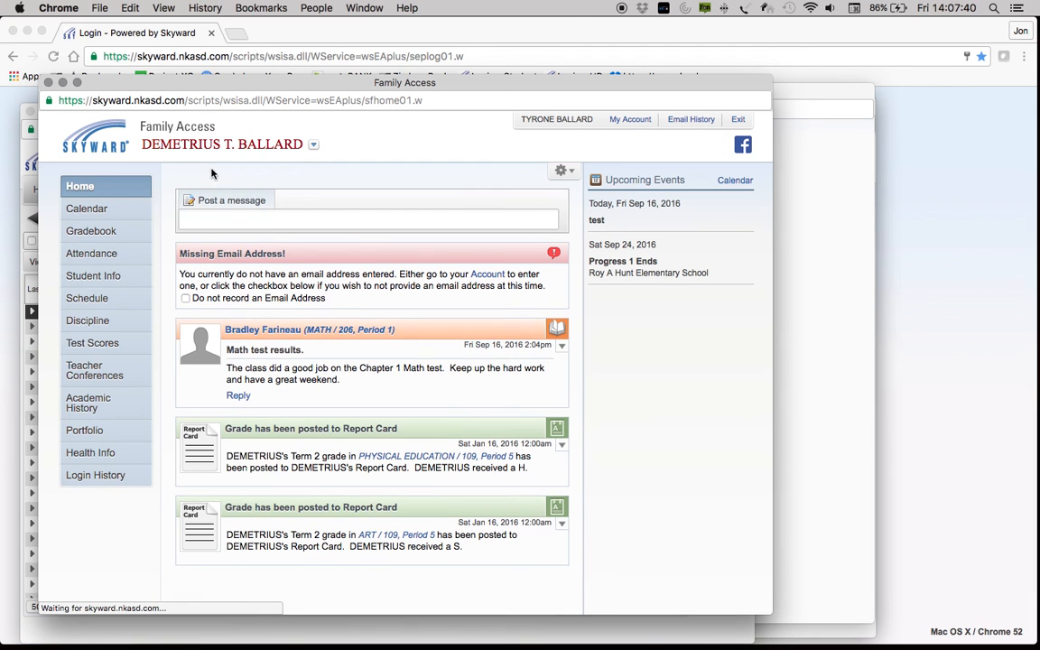
View the student's Family Access calendar for September 2016, then return to the home page with the posted messages.
{"action": "left_click", "coordinate": [89, 211]}
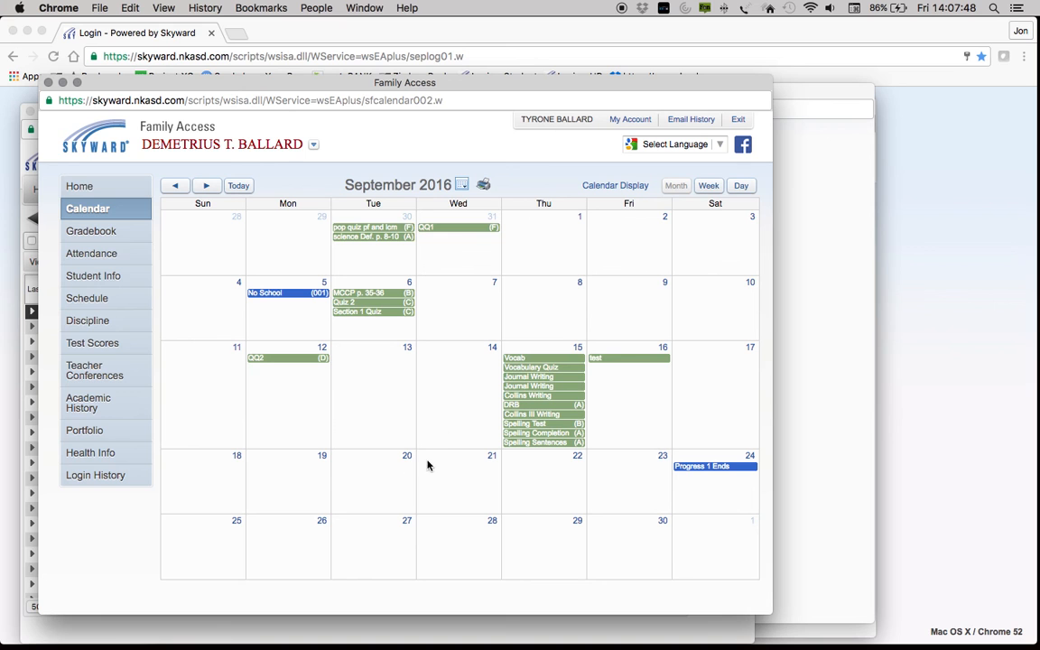
{"action": "left_click", "coordinate": [81, 187]}
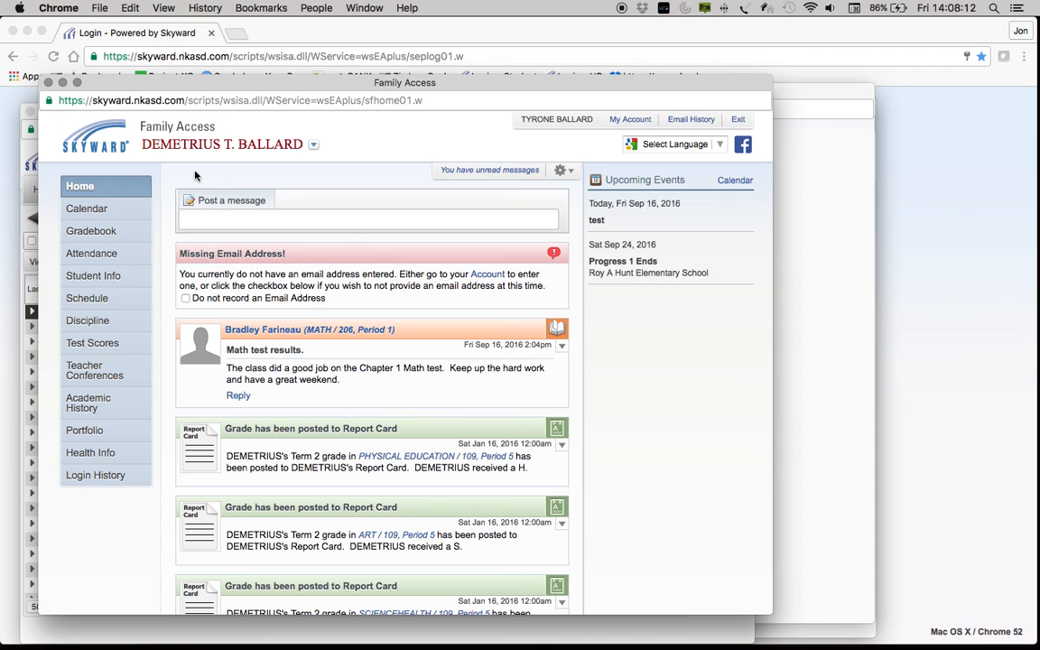
{"action": "left_click", "coordinate": [94, 189]}
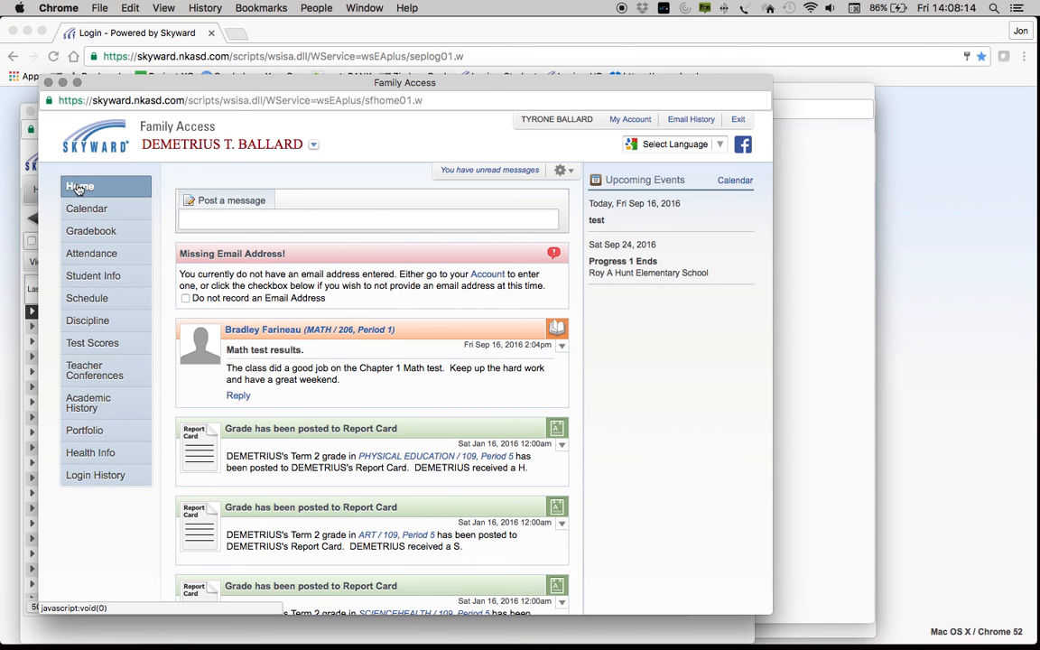
Return to the teacher's Edit Class Message window, leave it without saving, and collapse the "Math test results." details in the Class Messages list.
{"action": "left_click", "coordinate": [710, 619]}
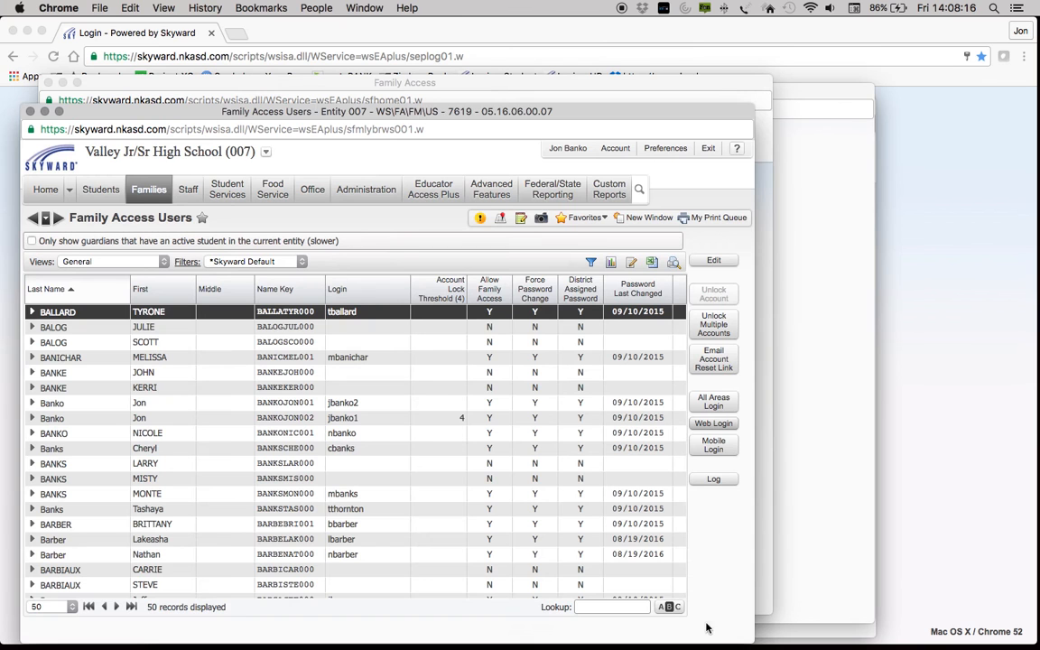
{"action": "left_click", "coordinate": [759, 293]}
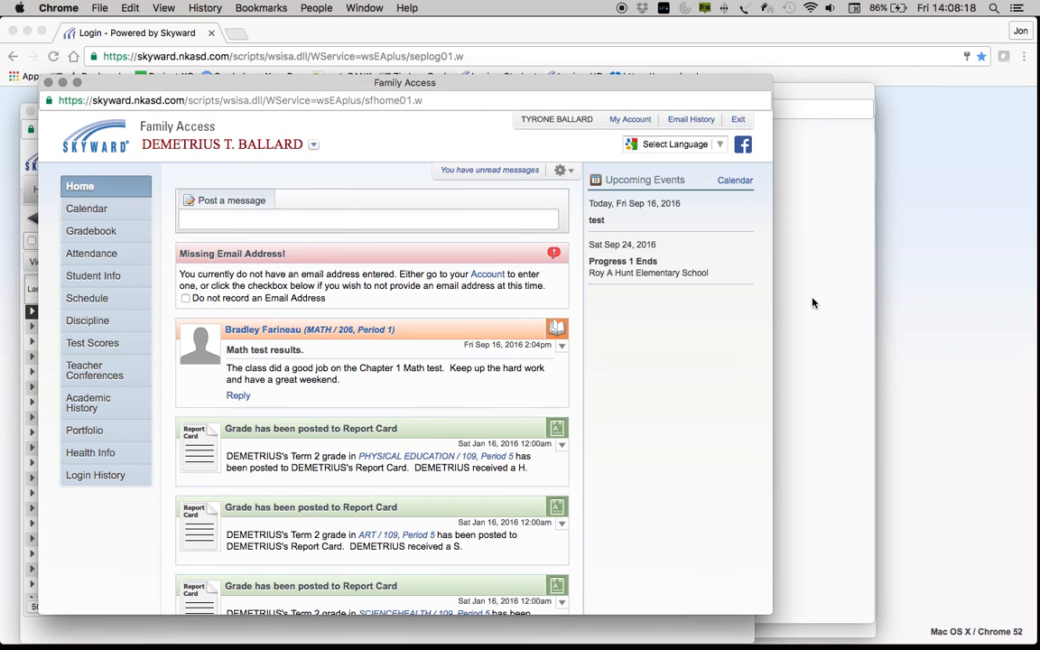
{"action": "left_click", "coordinate": [818, 298]}
{"action": "scroll", "coordinate": [507, 295], "scroll_direction": "up", "scroll_amount": 3}
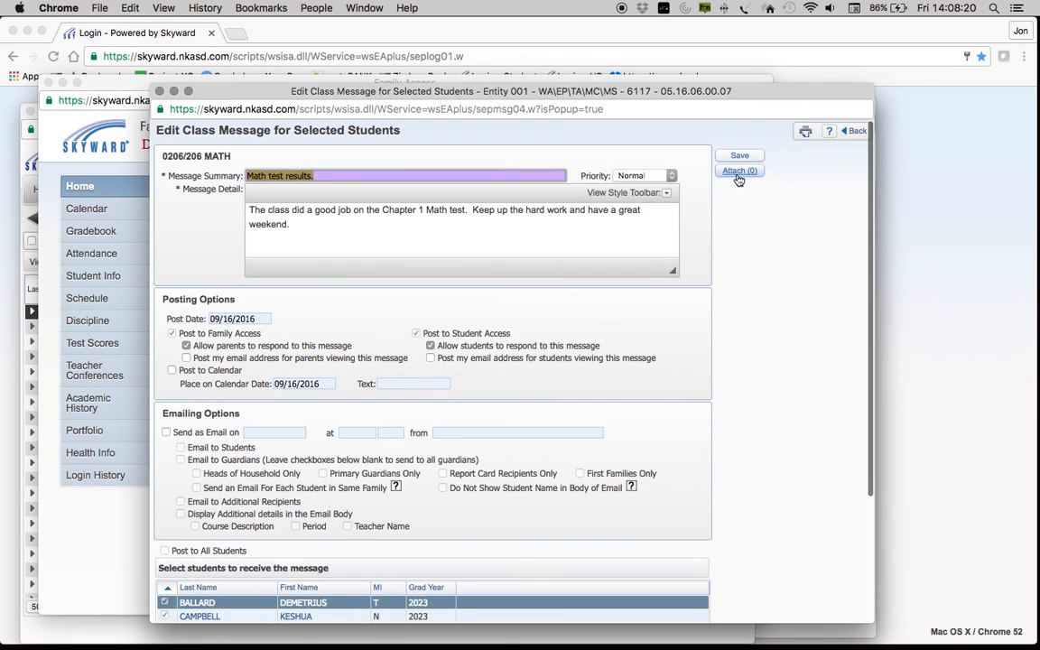
{"action": "left_click", "coordinate": [857, 132]}
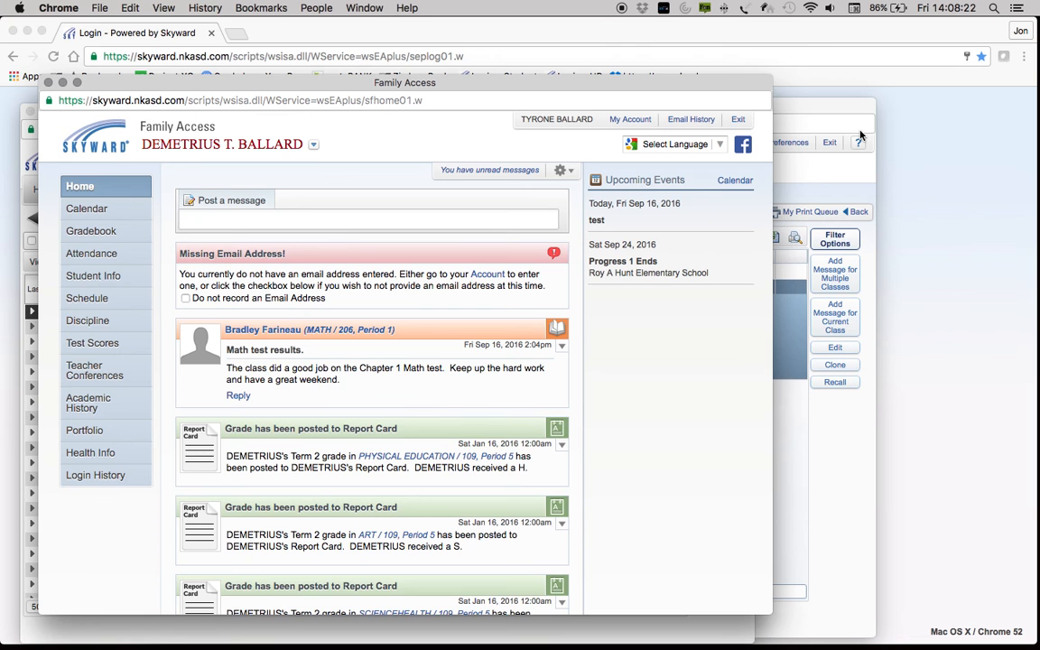
{"action": "left_click", "coordinate": [798, 172]}
{"action": "left_click", "coordinate": [153, 287]}
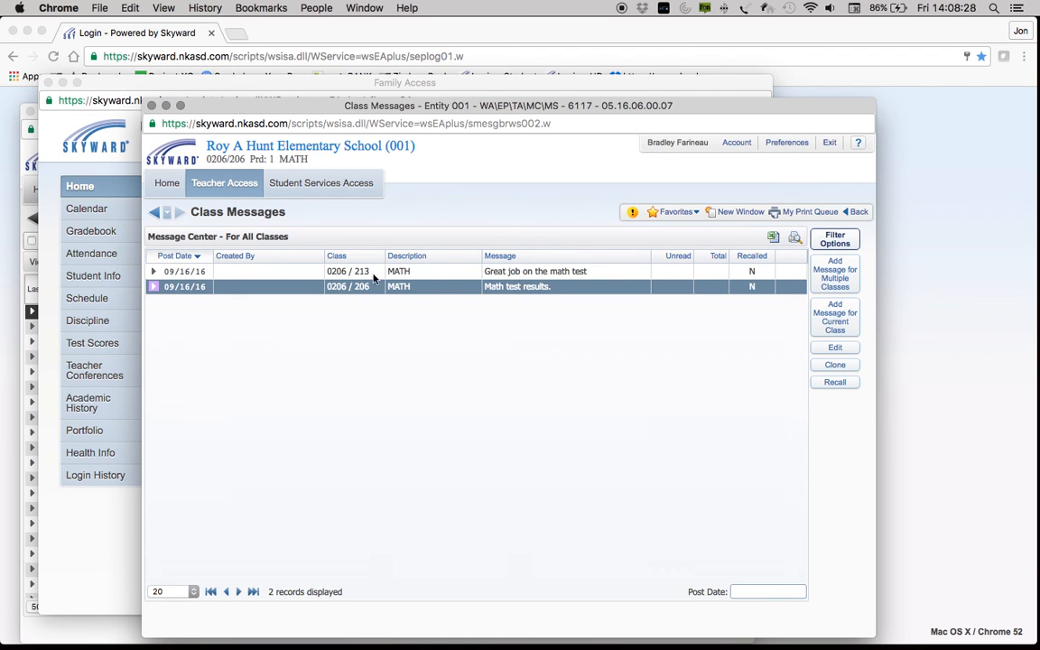
Recall the "Math test results." message for class 0206 / 206, confirm the recall, and start un-recalling the message.
{"action": "left_click", "coordinate": [836, 384]}
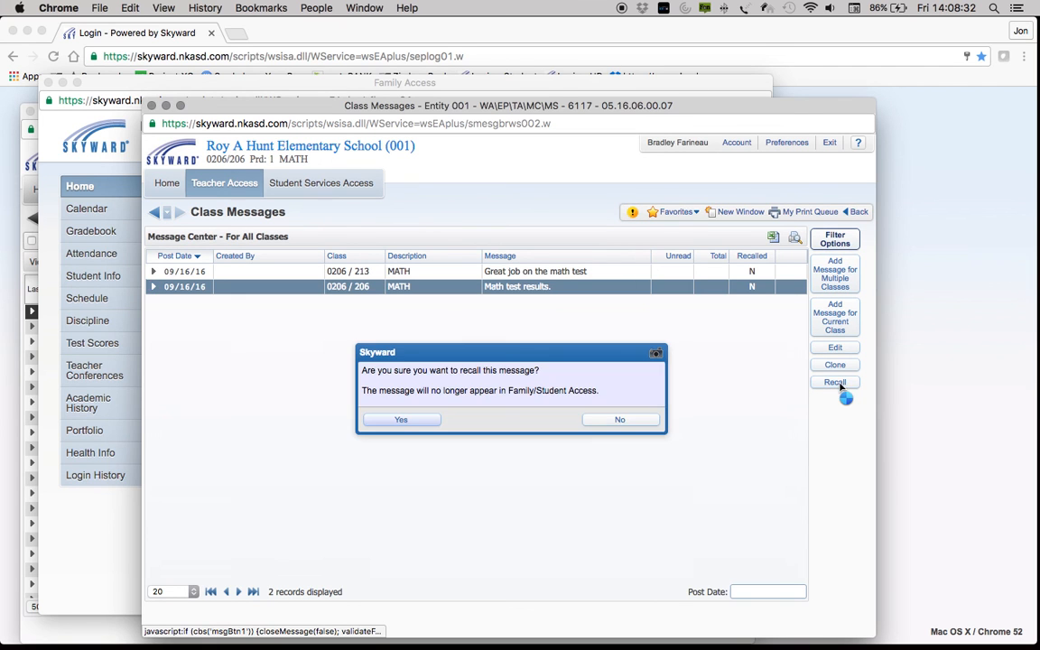
{"action": "left_click", "coordinate": [409, 421]}
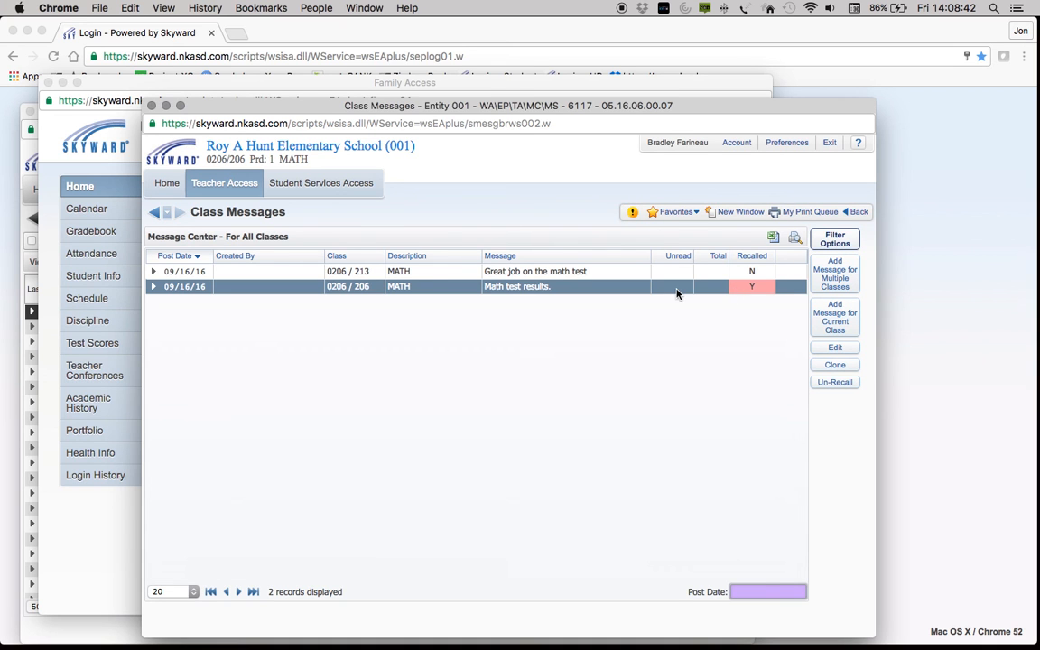
{"action": "left_click", "coordinate": [824, 383]}
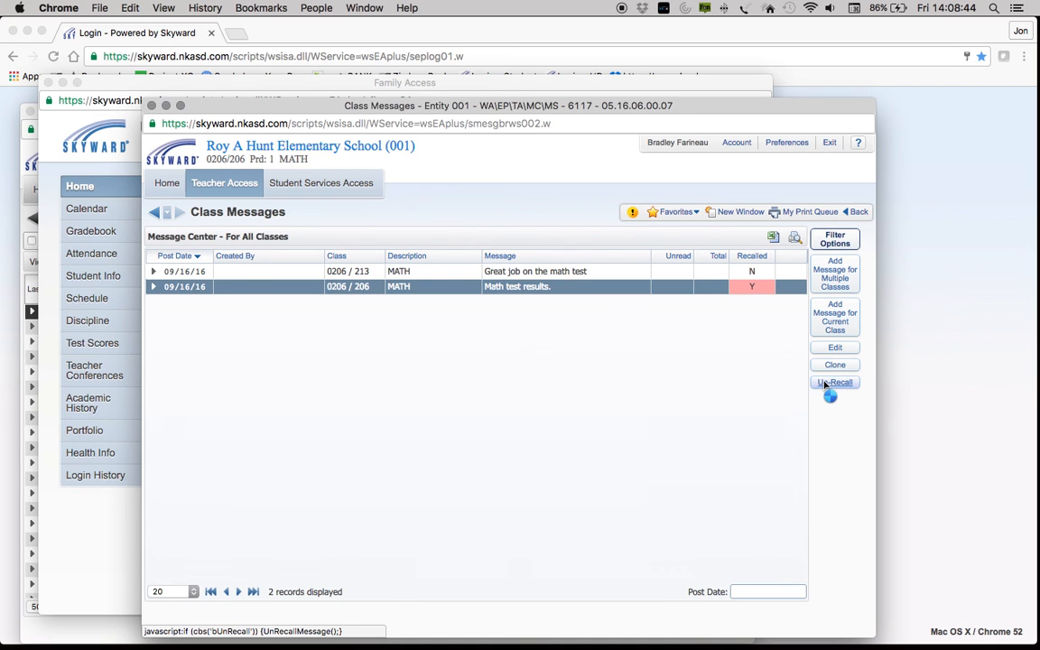